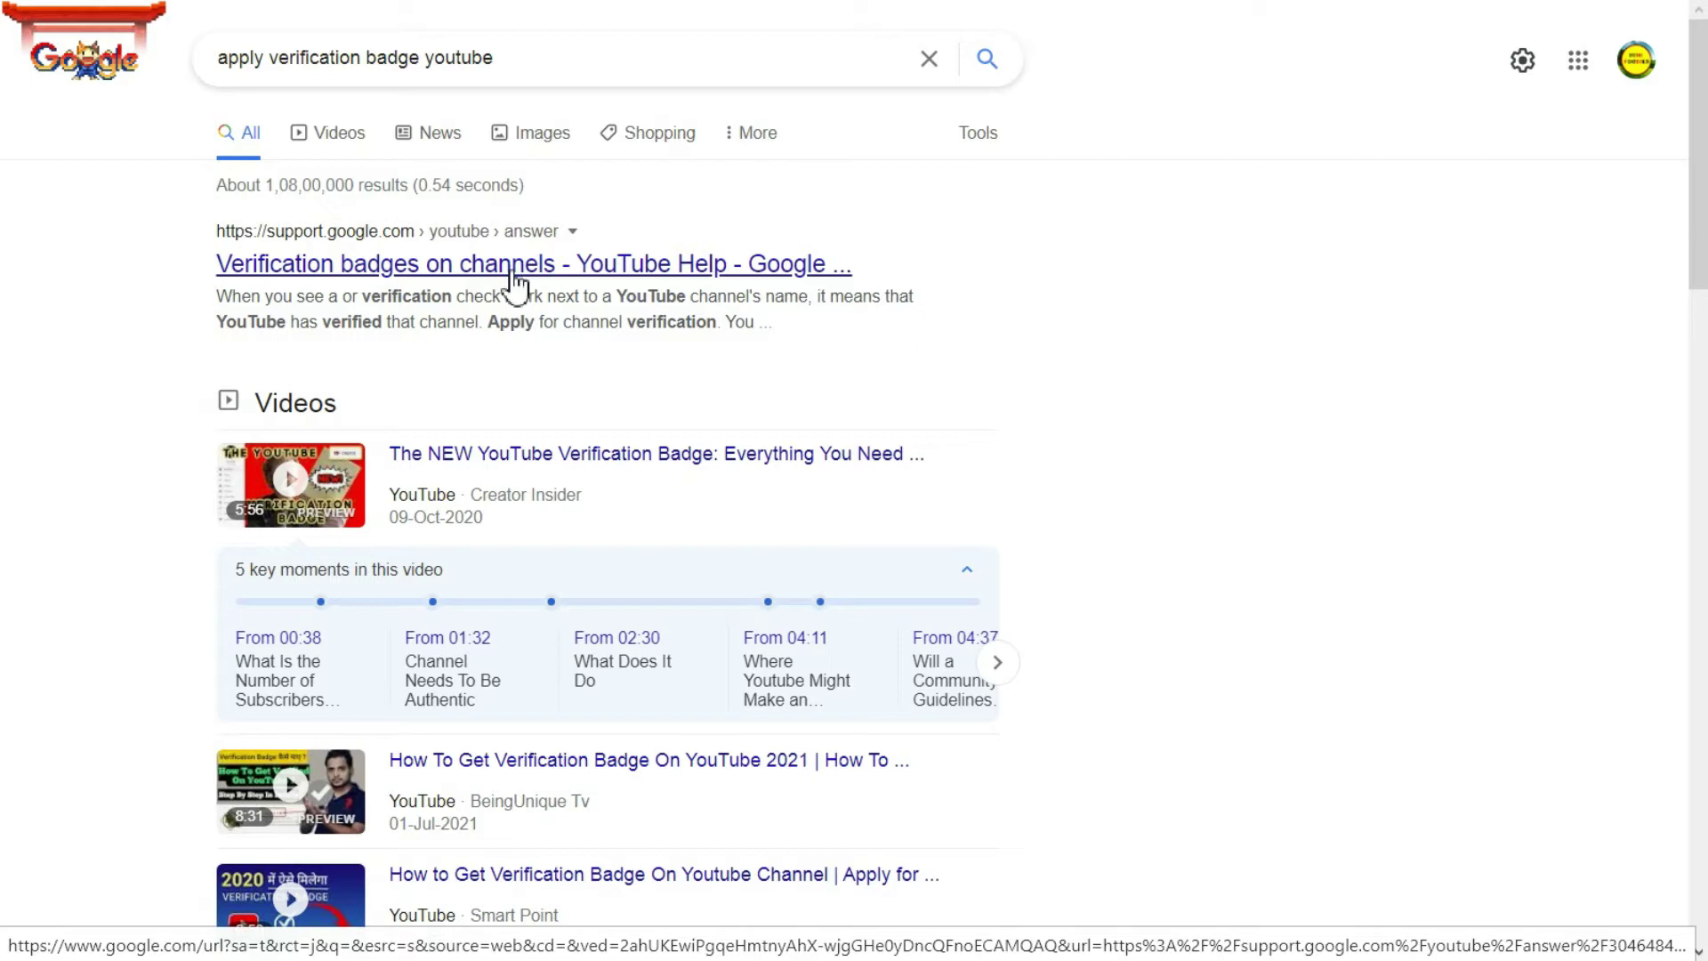
Open the YouTube Help result "Verification badges on channels" and read its section on applying for channel verification
left_click(514, 283)
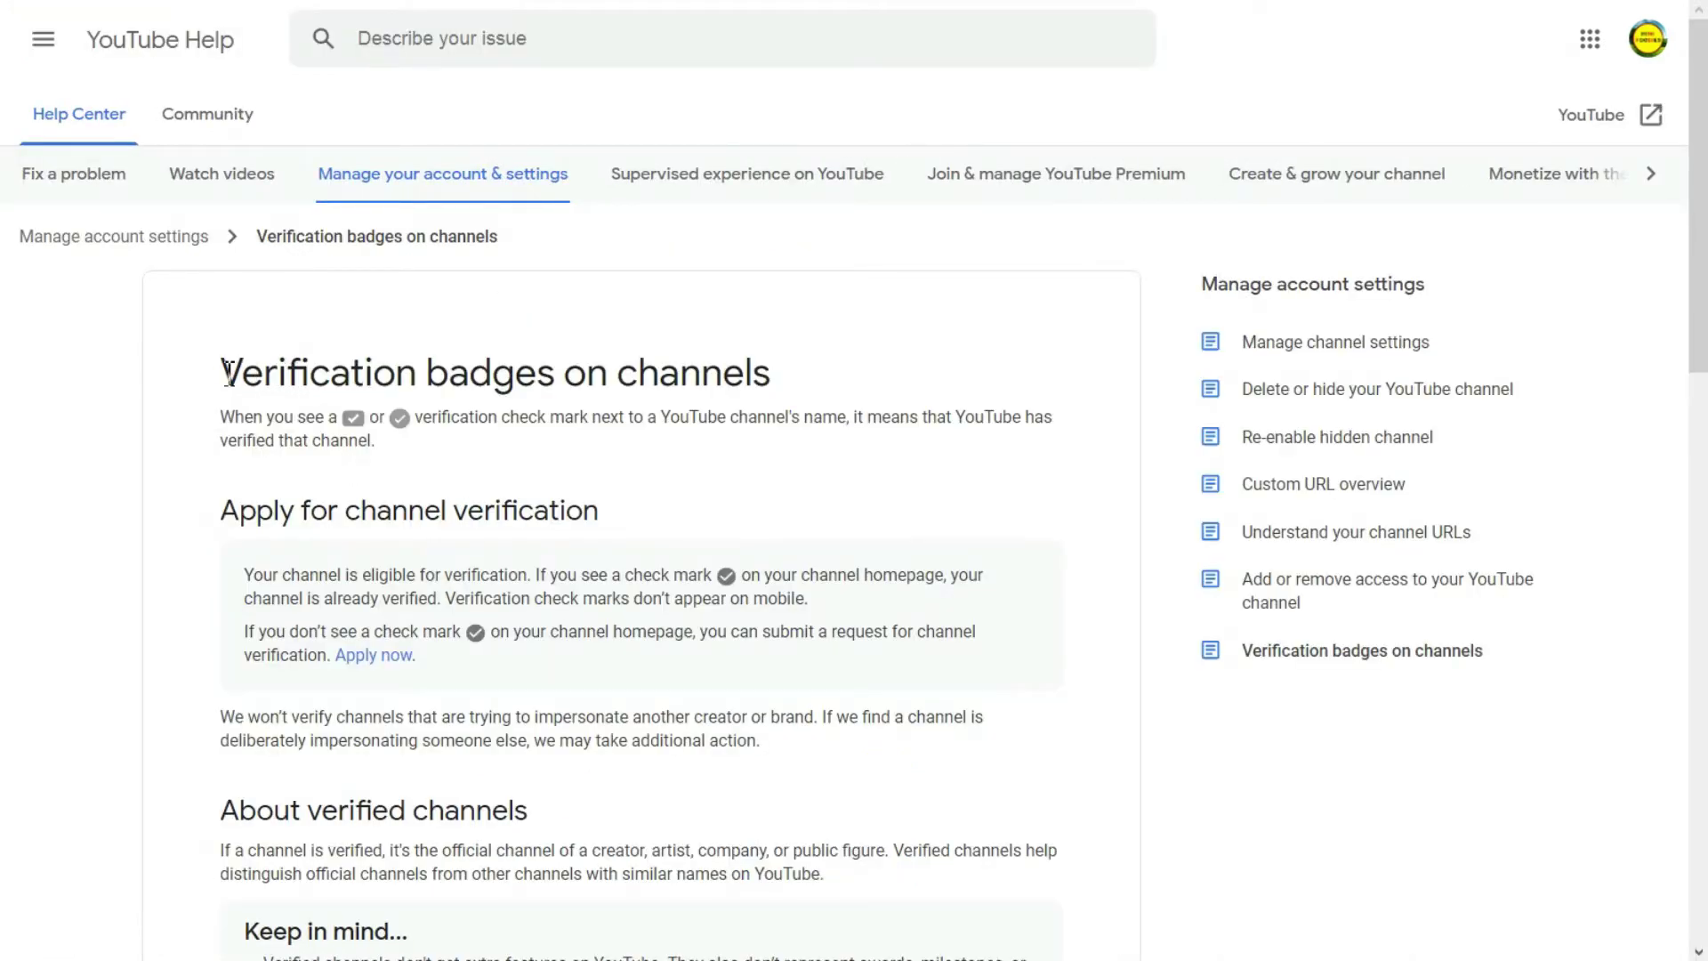
left_click_drag(219, 372, 787, 390)
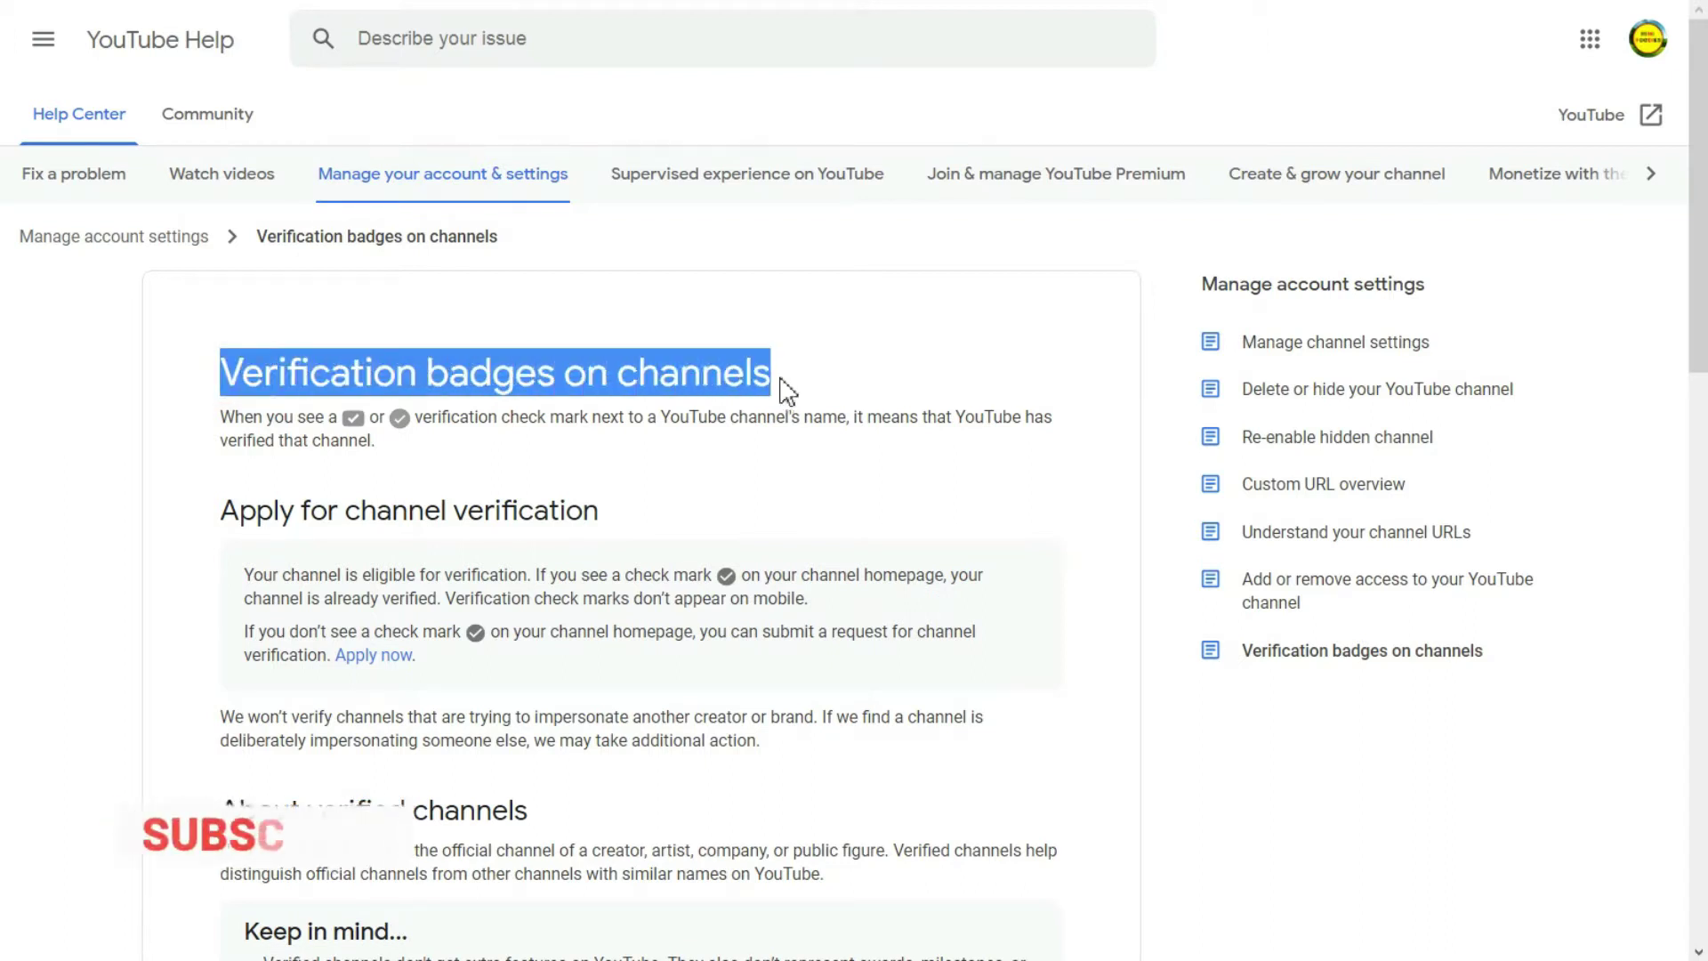
left_click(783, 385)
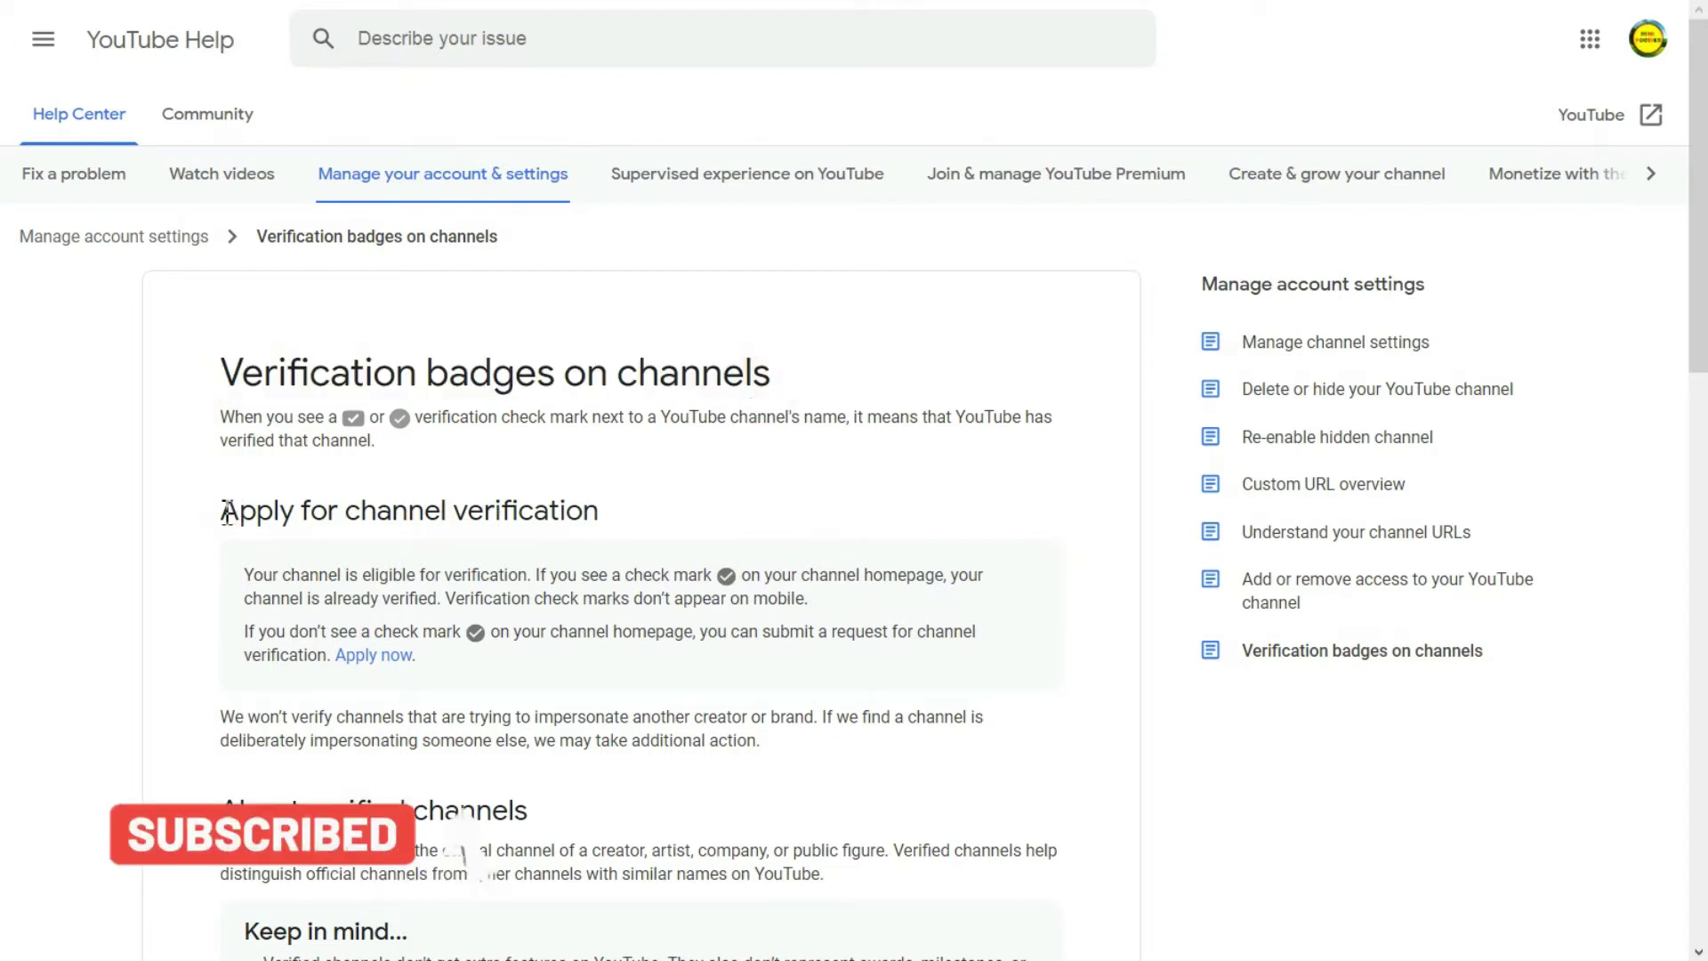
left_click_drag(227, 512, 594, 505)
left_click(593, 506)
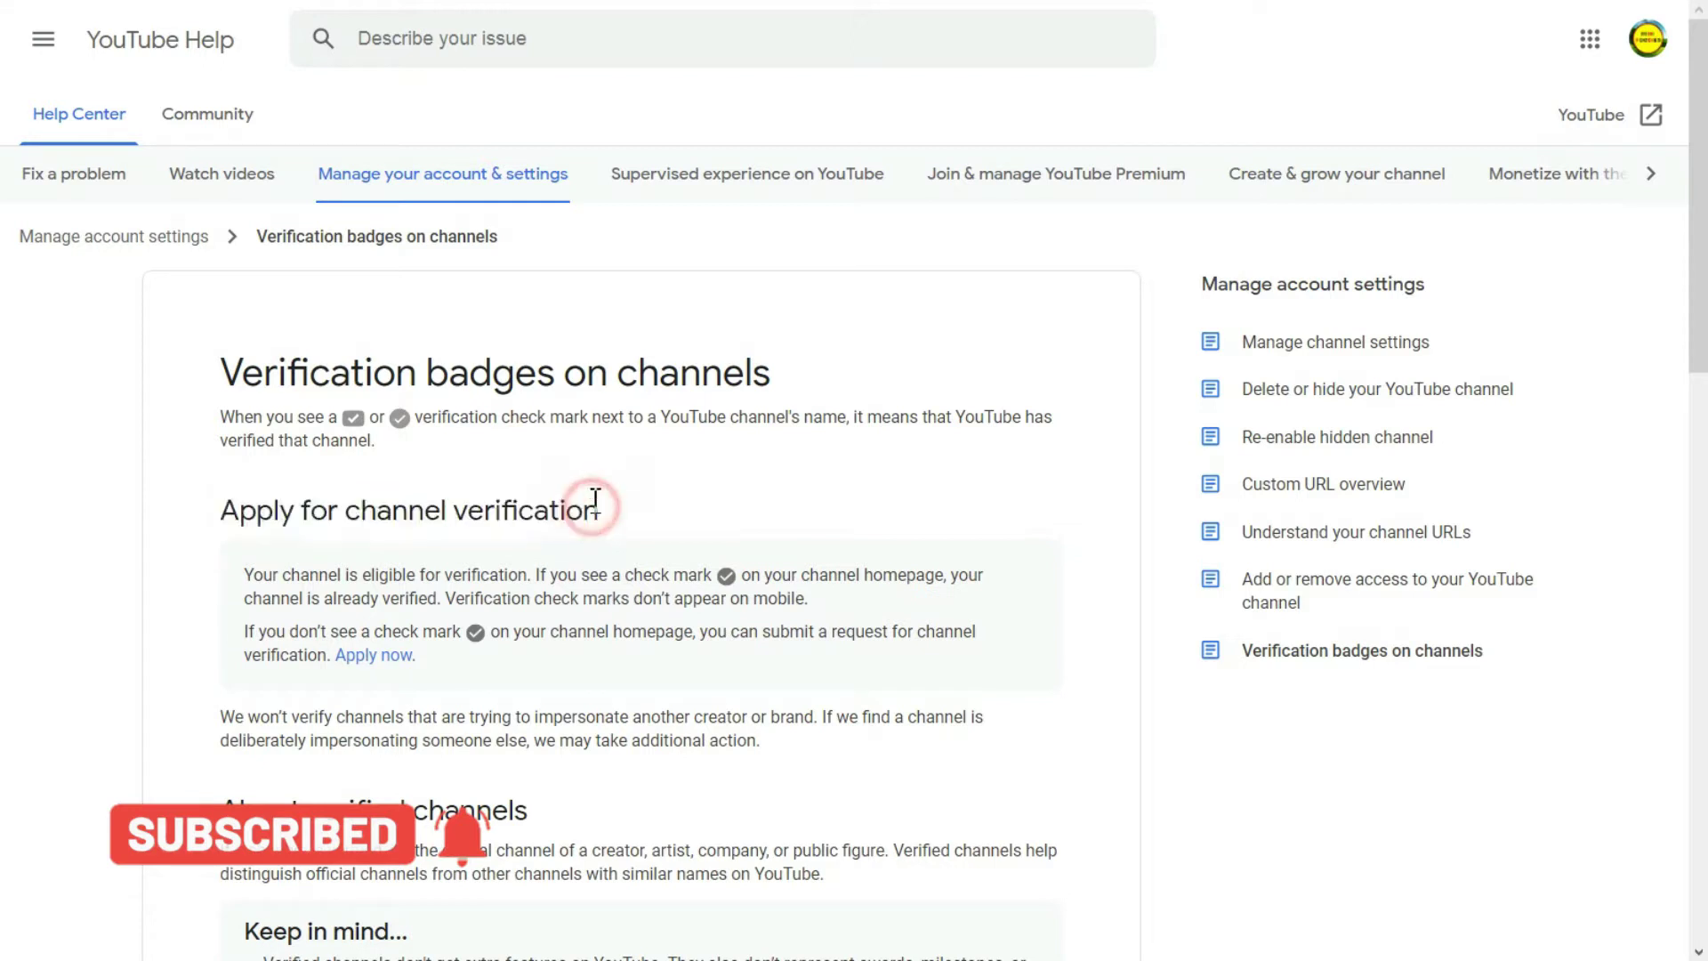
left_click(256, 579)
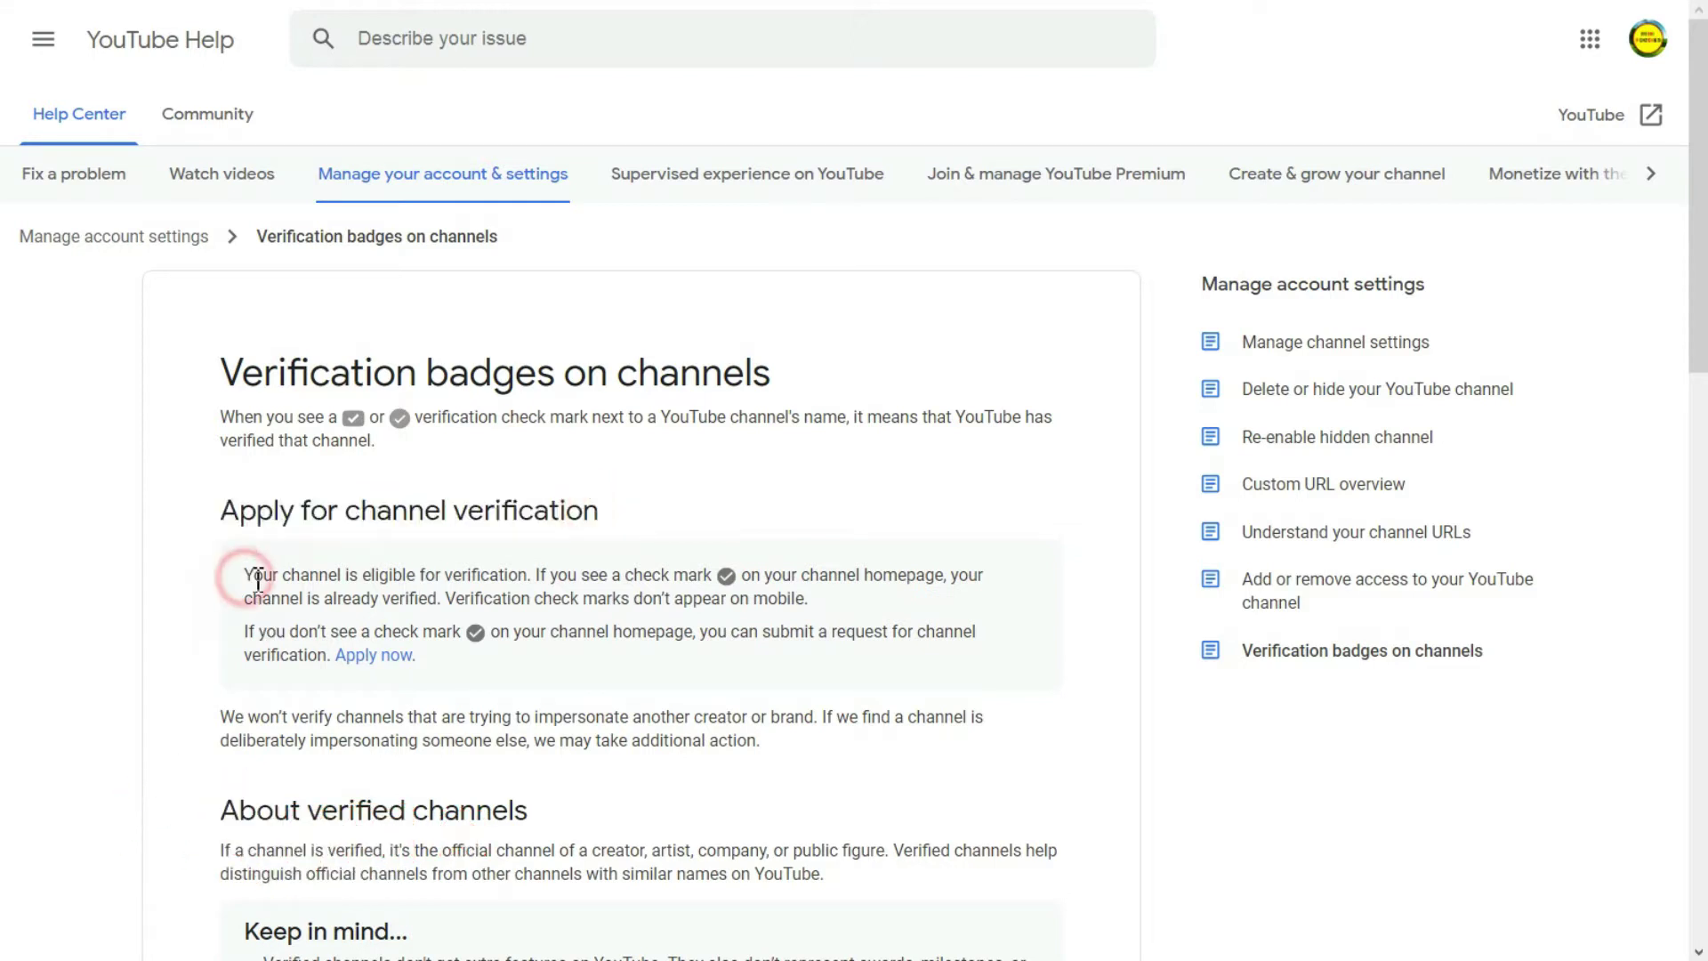
left_click_drag(258, 579, 982, 572)
left_click(982, 571)
left_click_drag(330, 600, 855, 610)
left_click(855, 606)
Open the Channel Verification Application from the help article and read its introductory text
left_click(382, 661)
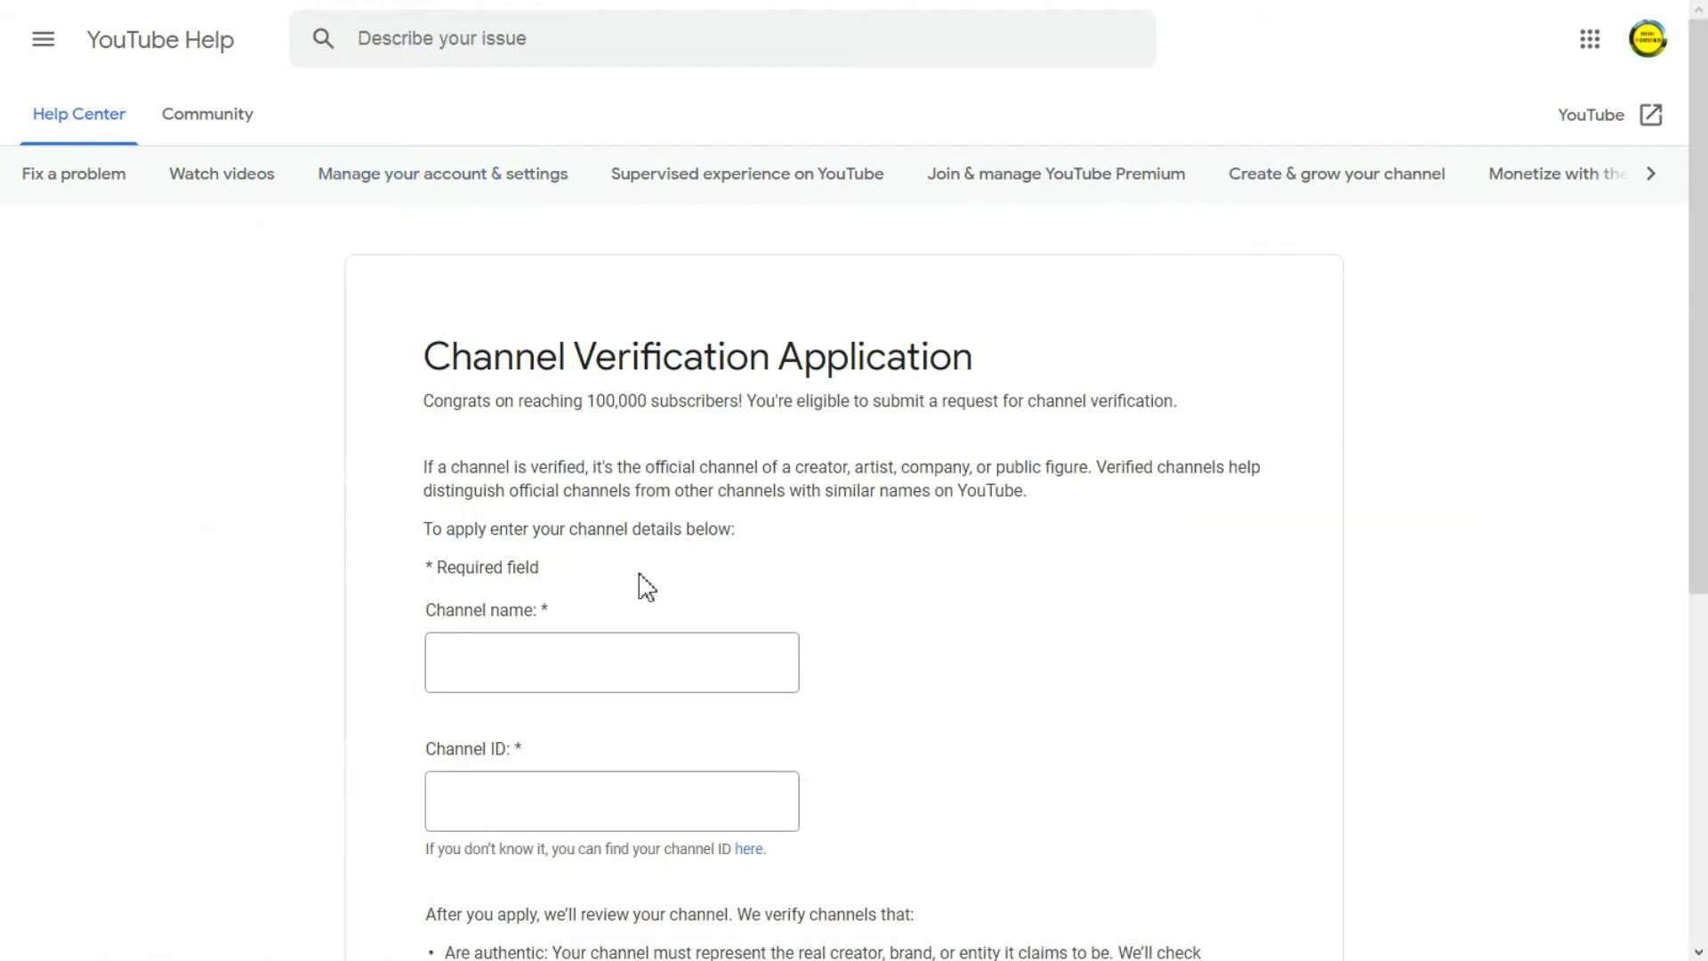
left_click_drag(427, 356, 1000, 376)
left_click(1000, 375)
left_click_drag(429, 401, 1163, 398)
left_click(1157, 399)
left_click_drag(435, 468, 1241, 459)
left_click(541, 478)
left_click_drag(463, 492, 1011, 488)
left_click(656, 543)
left_click_drag(434, 529, 771, 552)
left_click(774, 553)
Examine the application's channel name and channel ID fields and the criteria channels must meet for verification
scroll(552, 565, "down", 2)
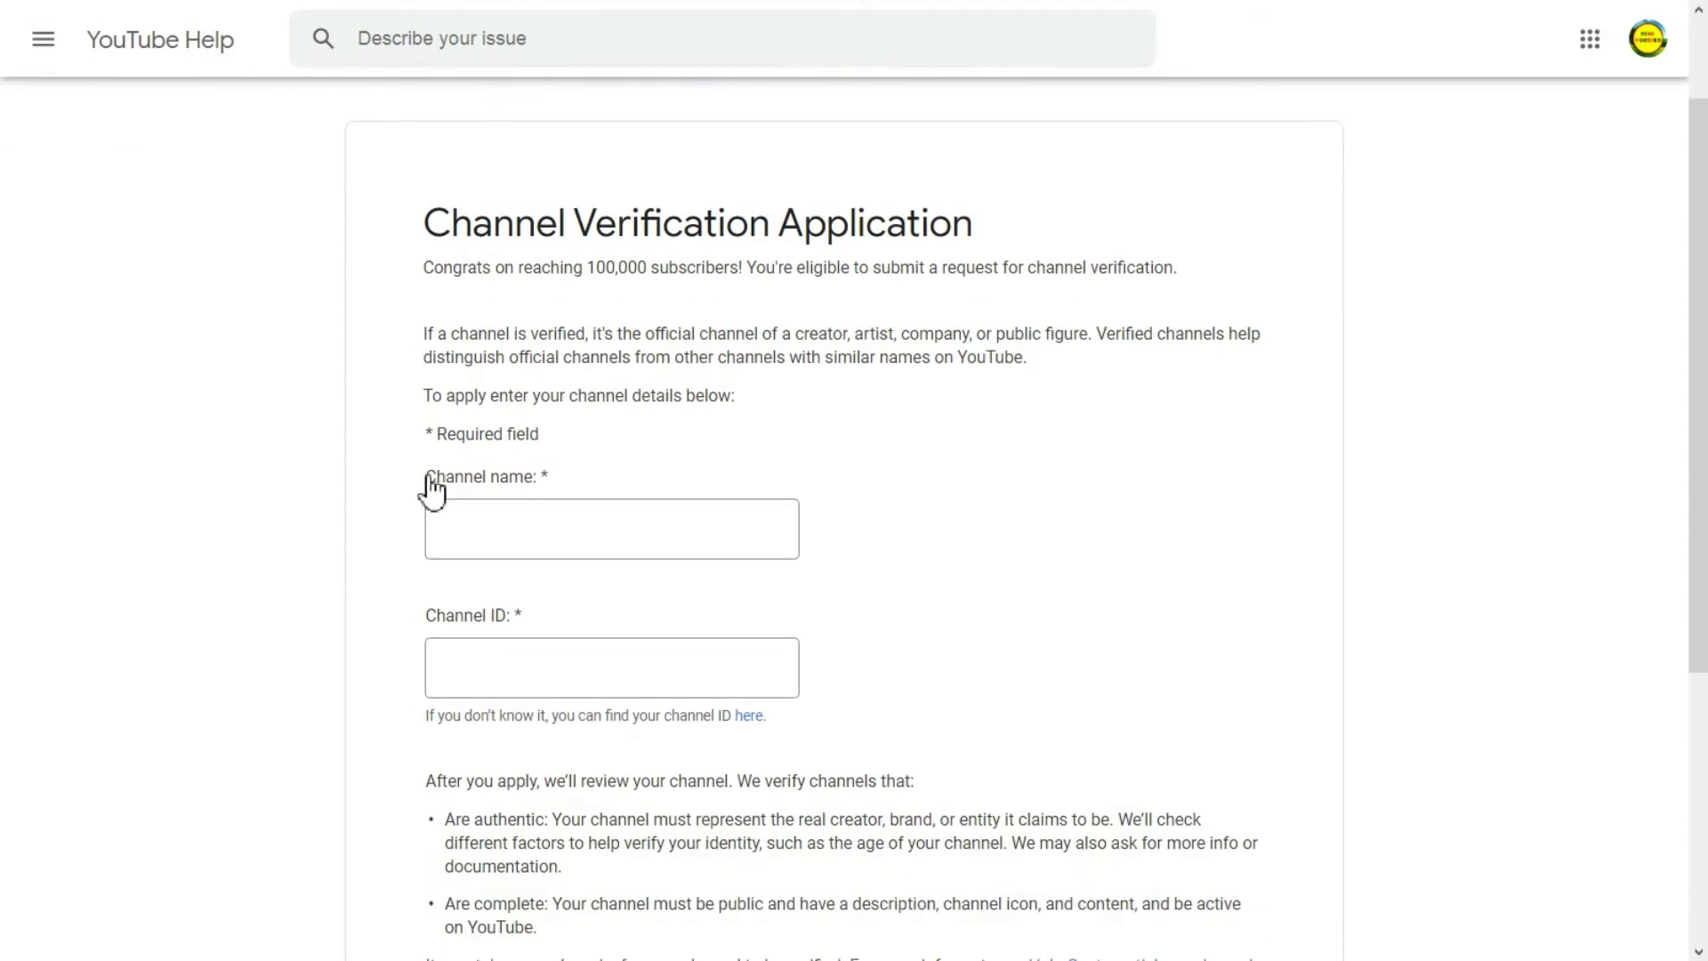
left_click_drag(431, 487, 659, 476)
left_click(663, 476)
left_click_drag(424, 481, 659, 489)
left_click(657, 479)
left_click_drag(412, 610, 633, 611)
left_click(634, 610)
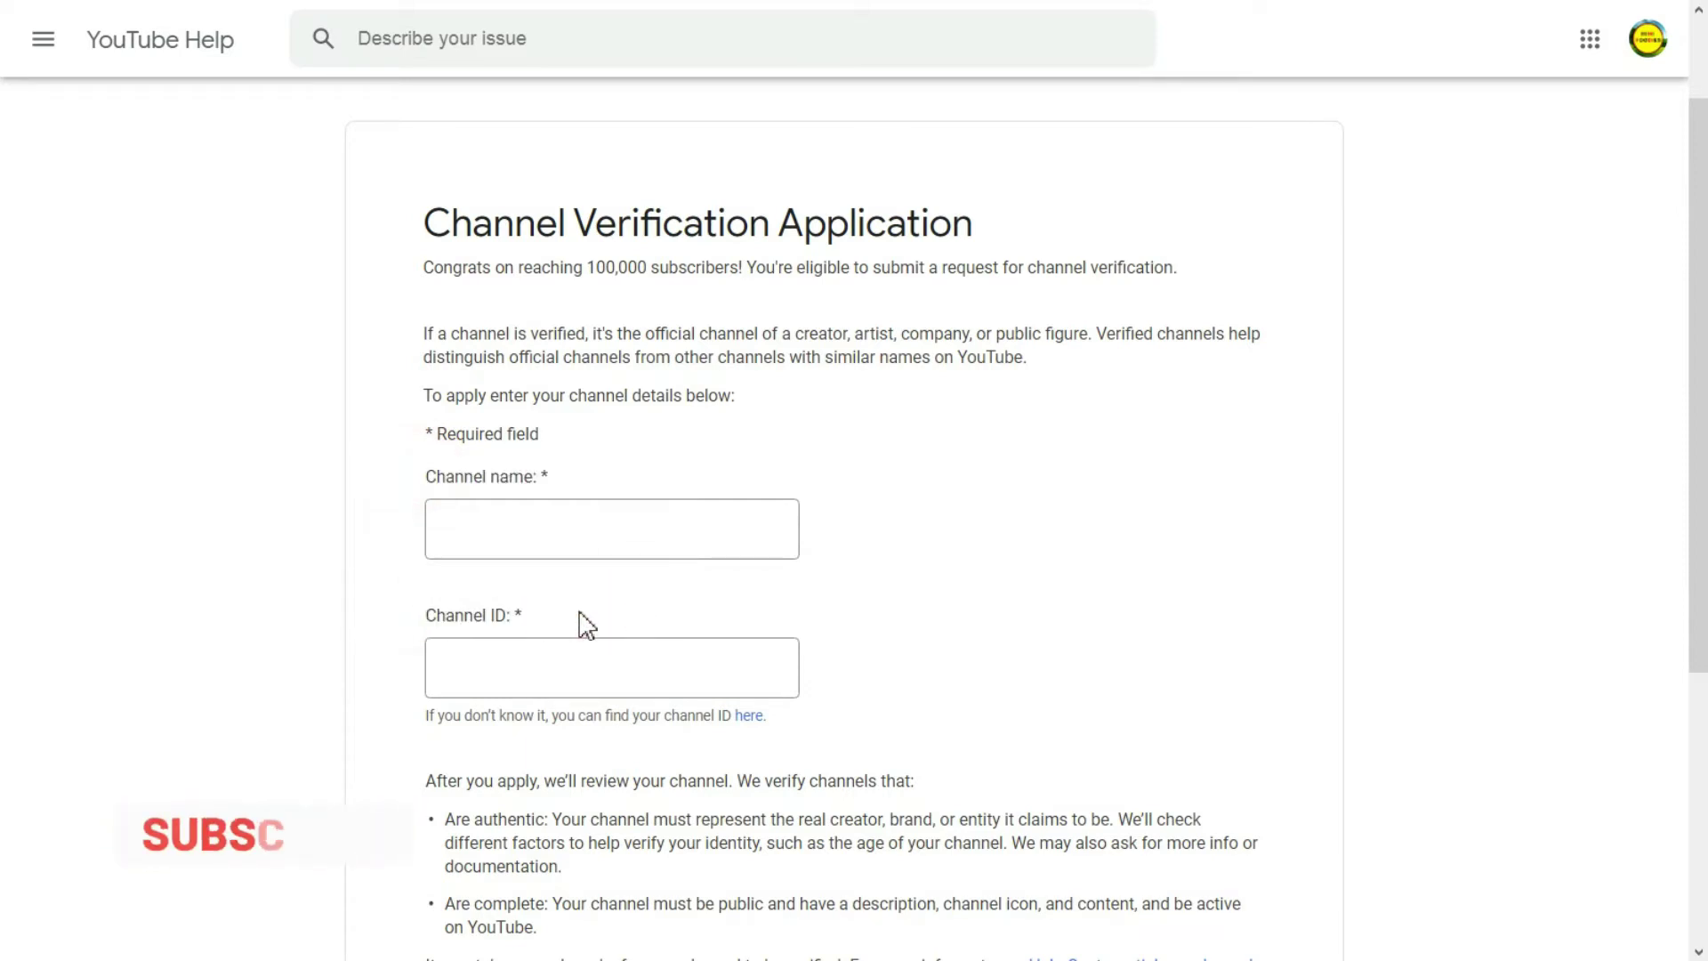
scroll(582, 623, "down", 2)
scroll(583, 623, "down", 2)
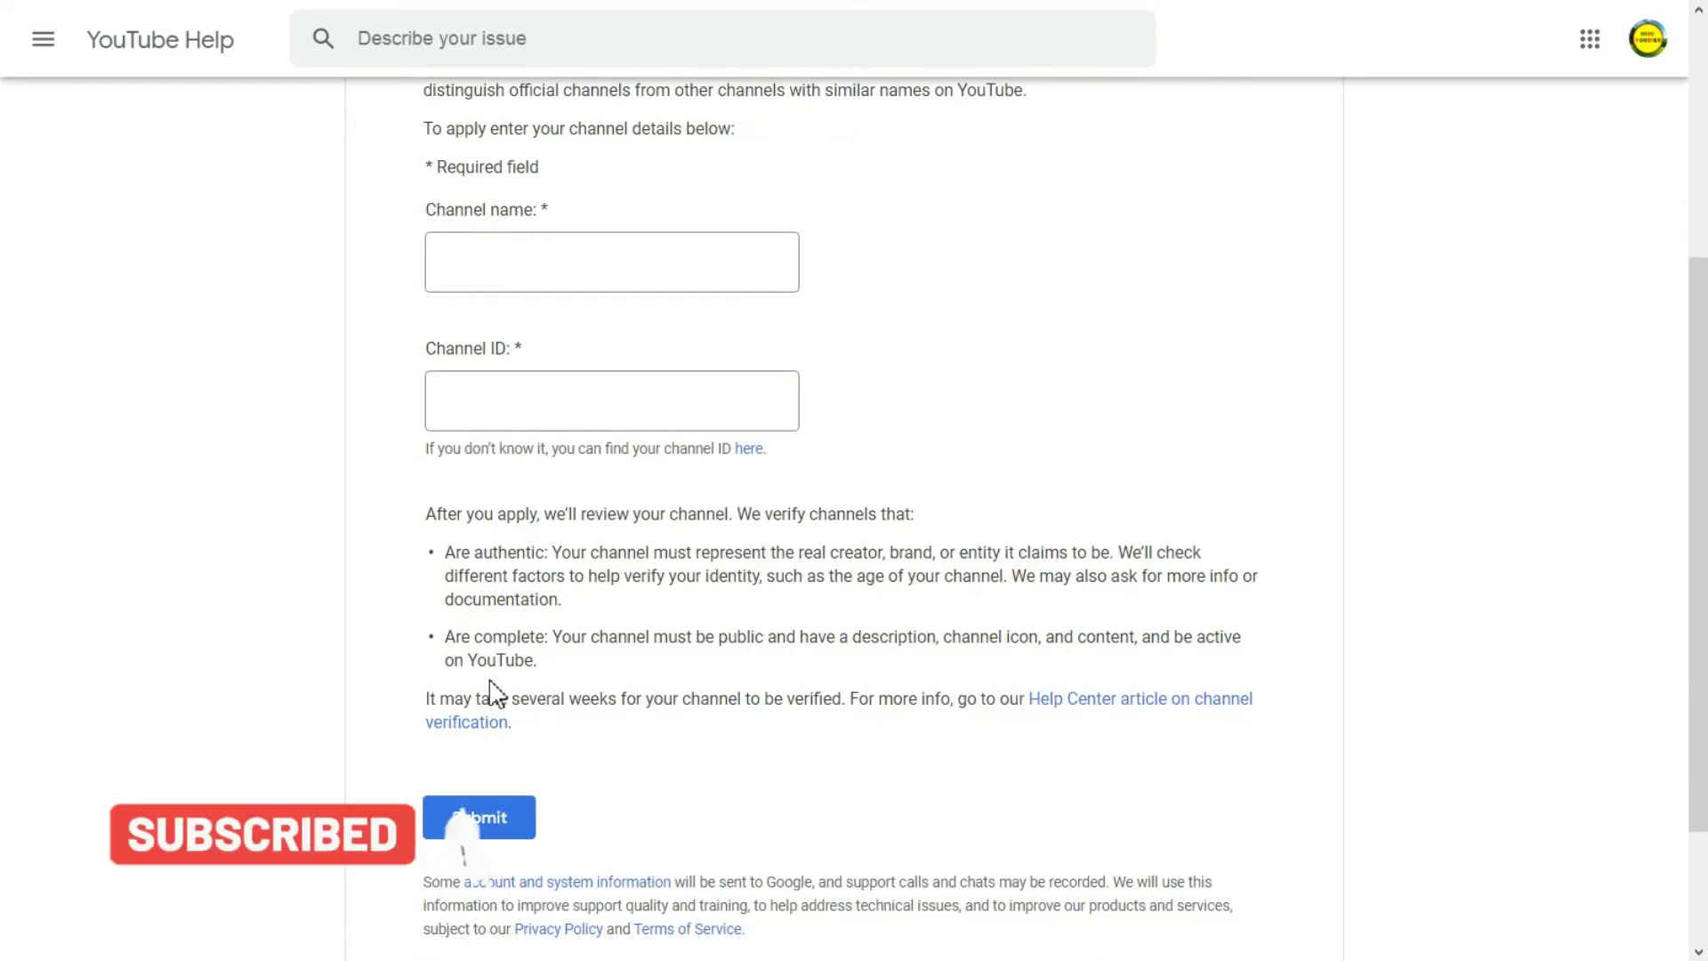
left_click_drag(434, 514, 893, 503)
left_click(890, 498)
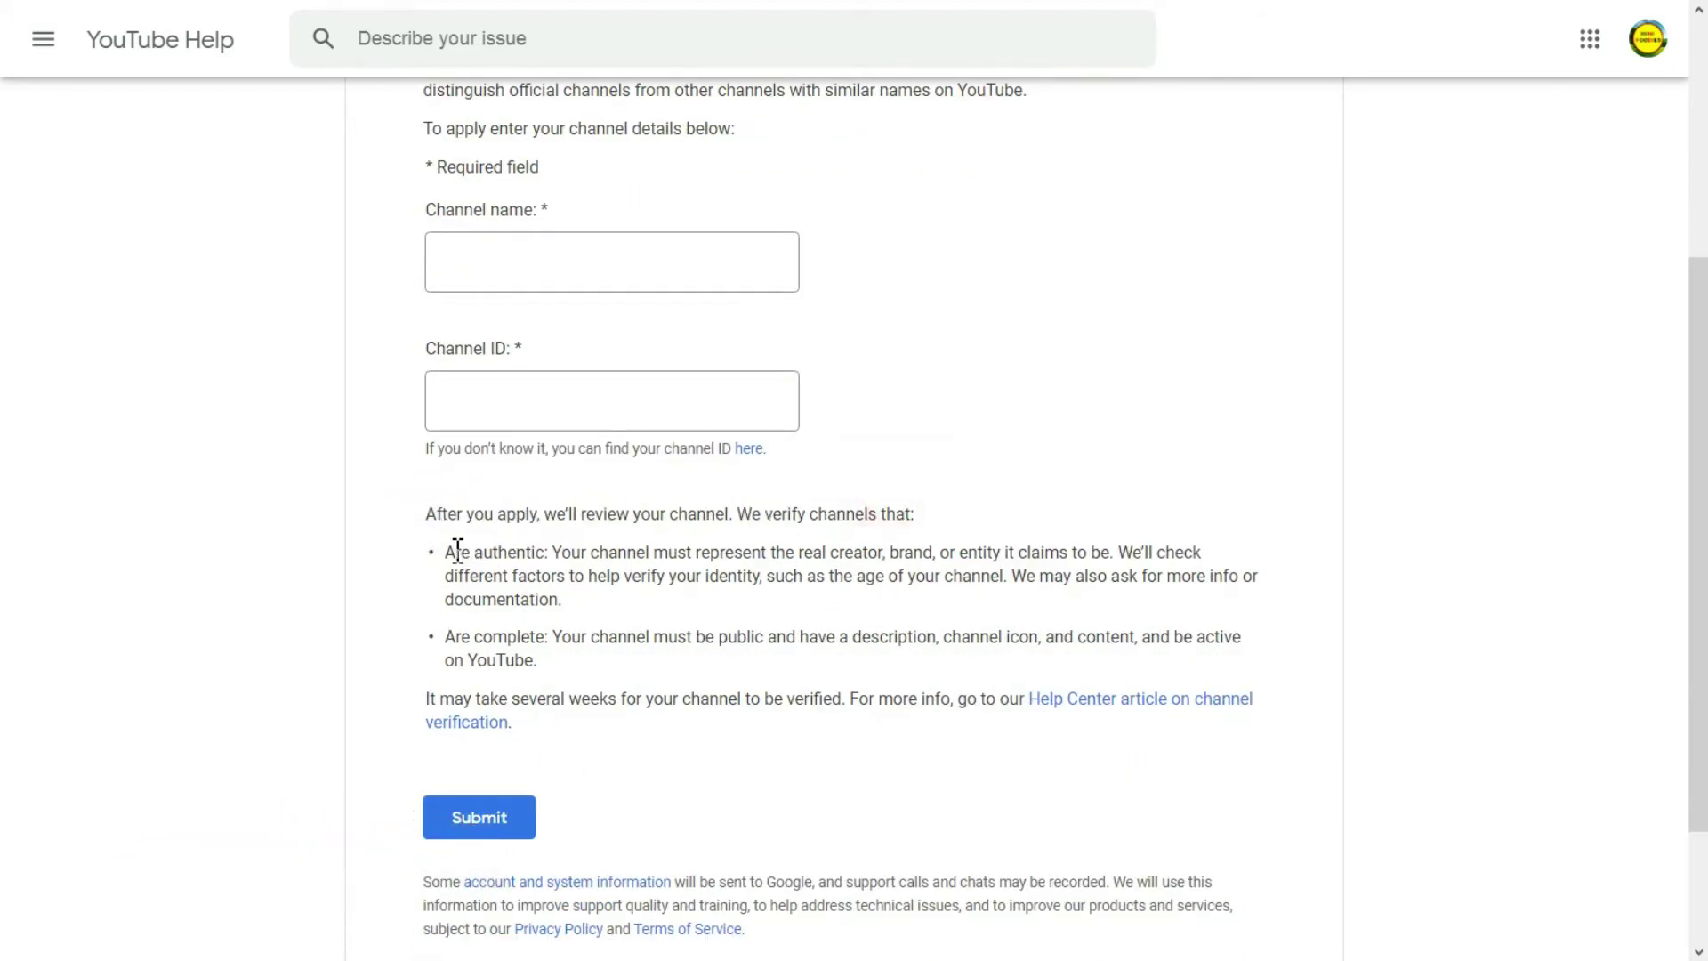
left_click_drag(458, 552, 492, 552)
left_click_drag(606, 552, 1100, 554)
left_click(1041, 562)
Enter "Mini Foodies - Tamil" as the channel name in the verification application
scroll(525, 639, "up", 3)
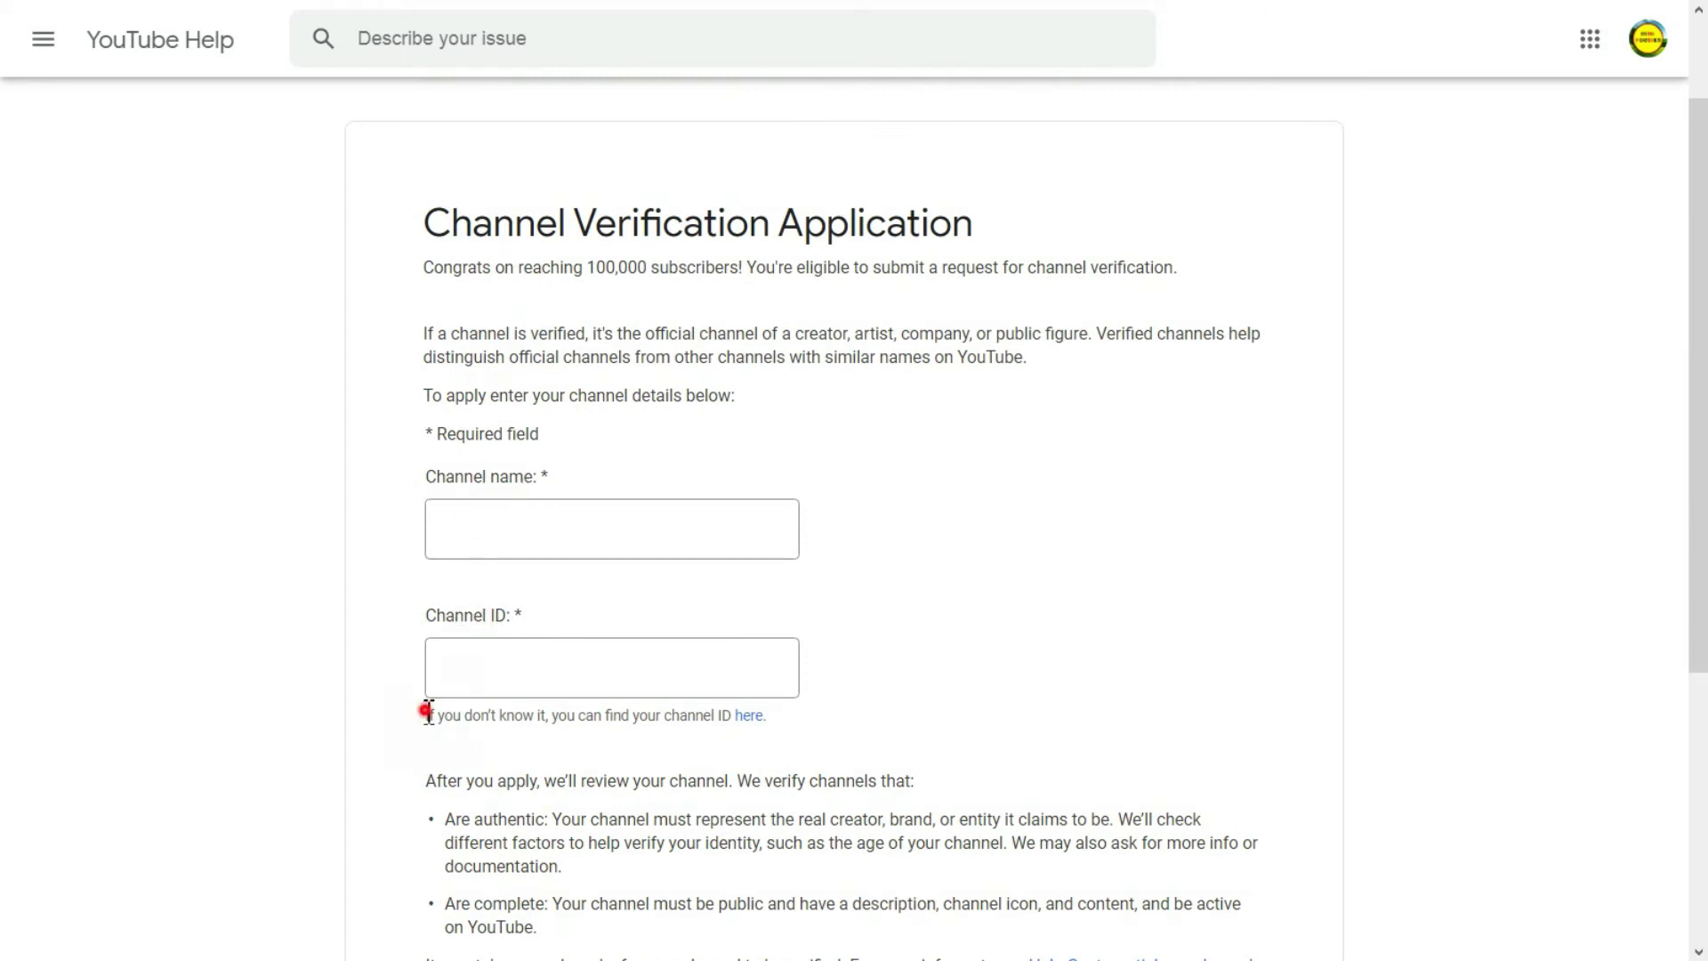
left_click_drag(428, 714, 724, 716)
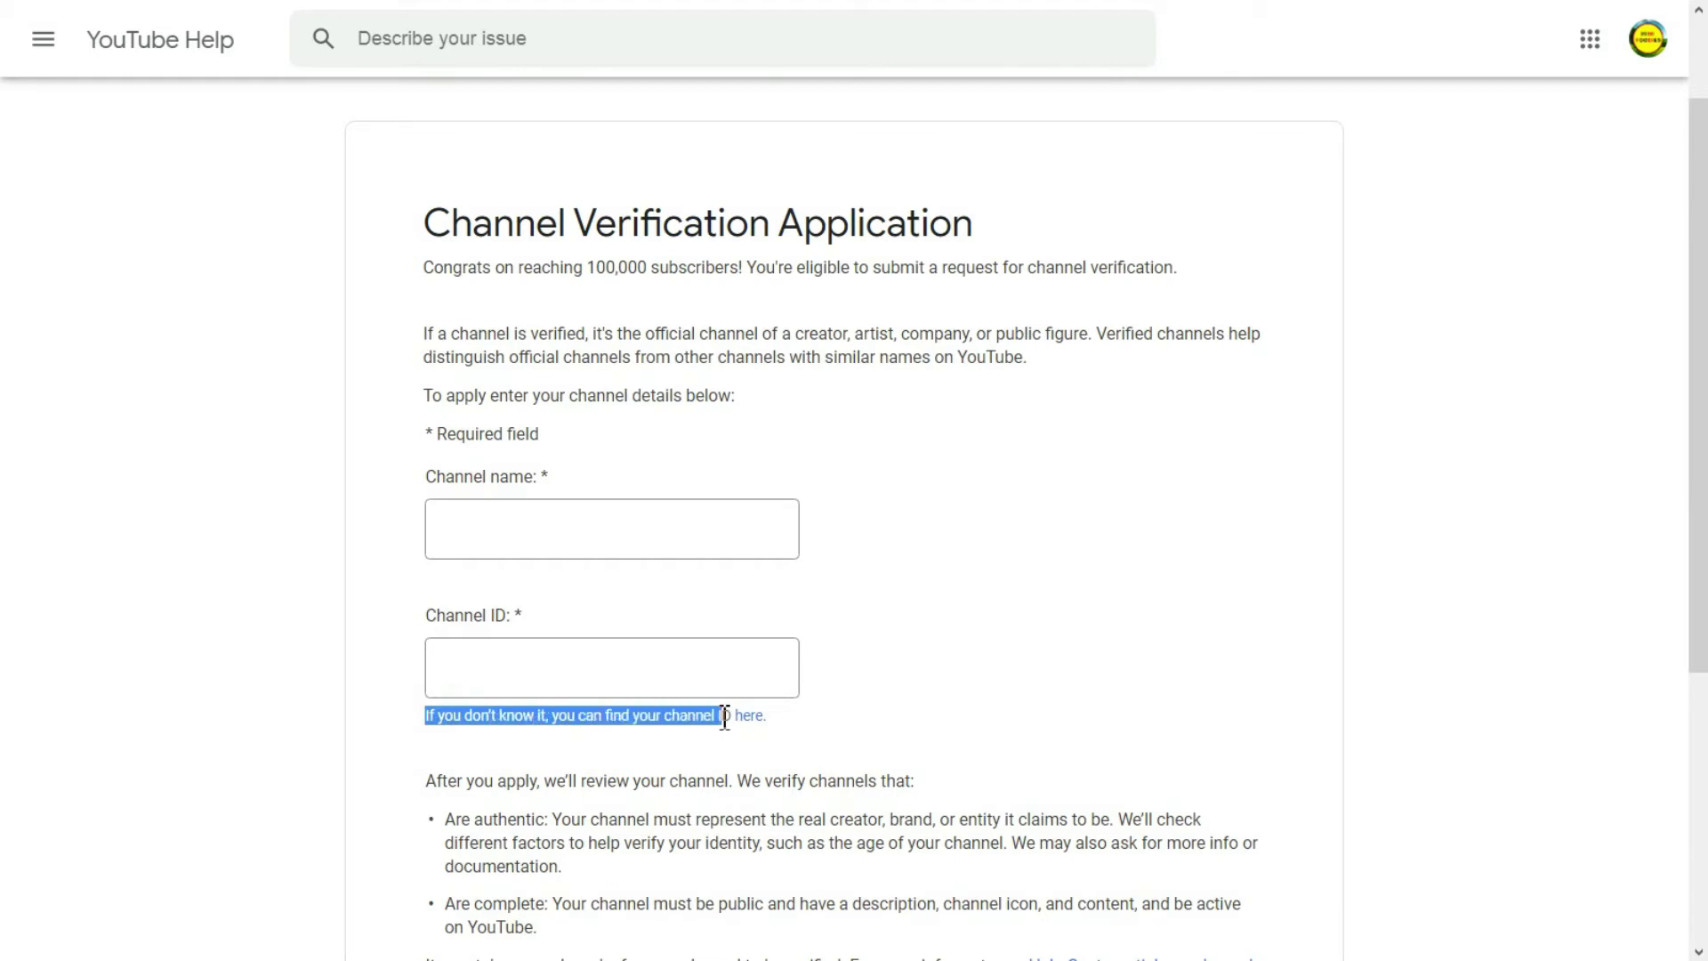
left_click(725, 715)
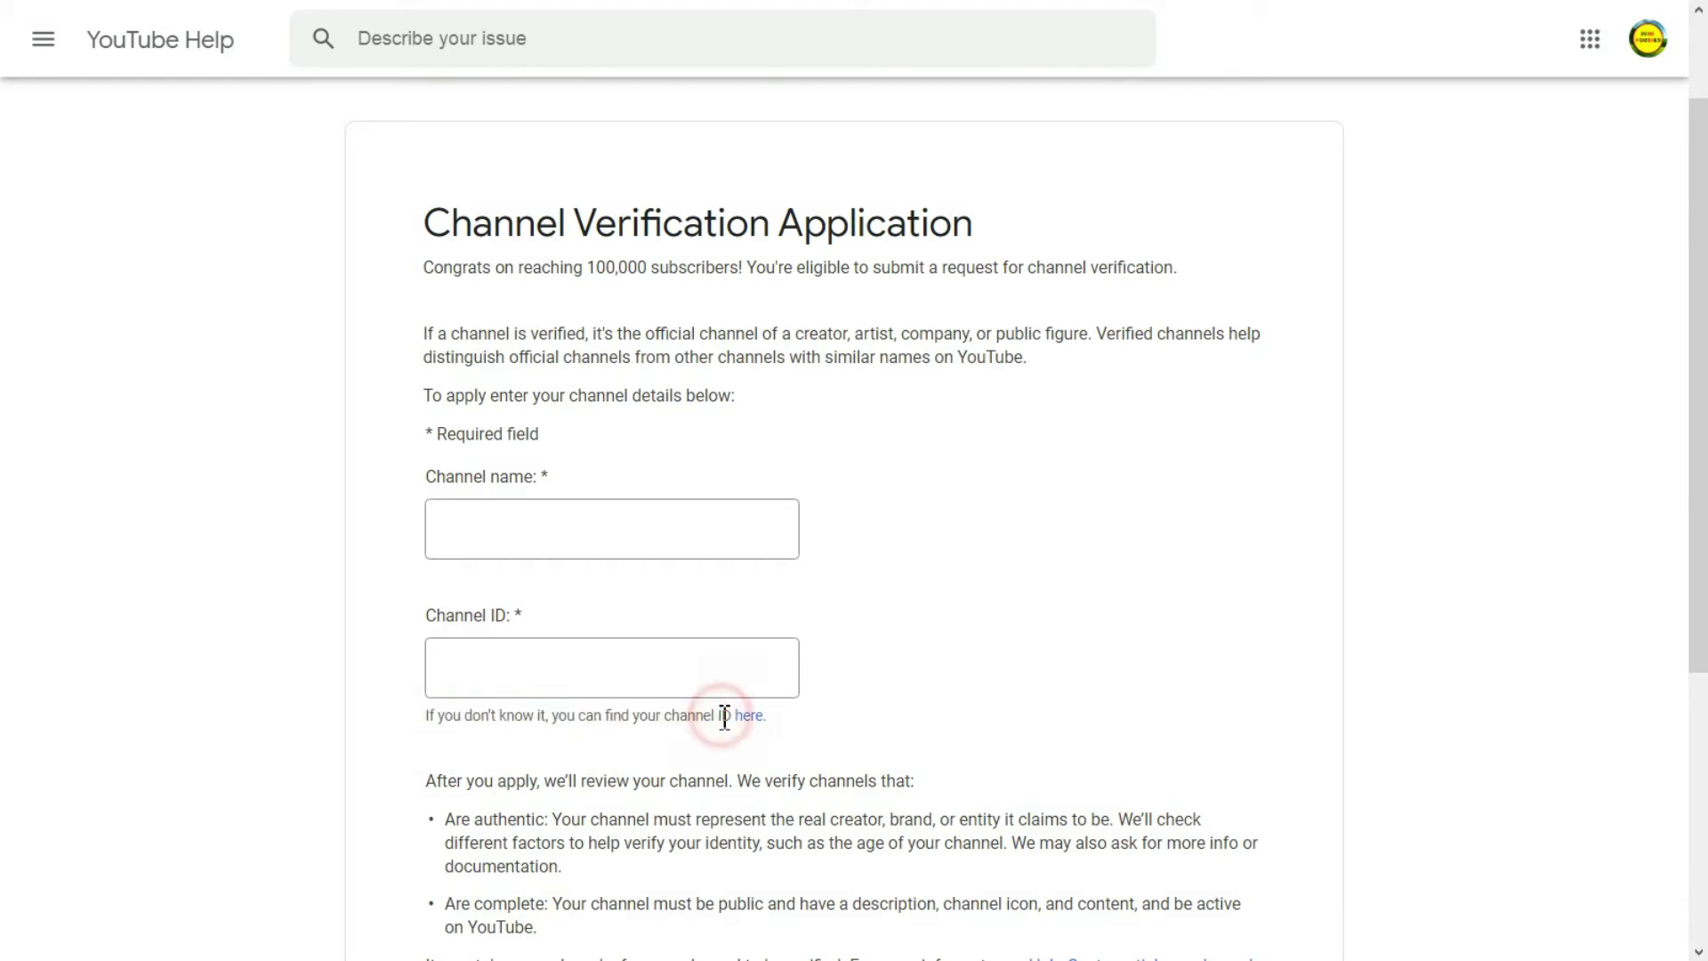
left_click(553, 591)
type("Mini Foodies - Tamil")
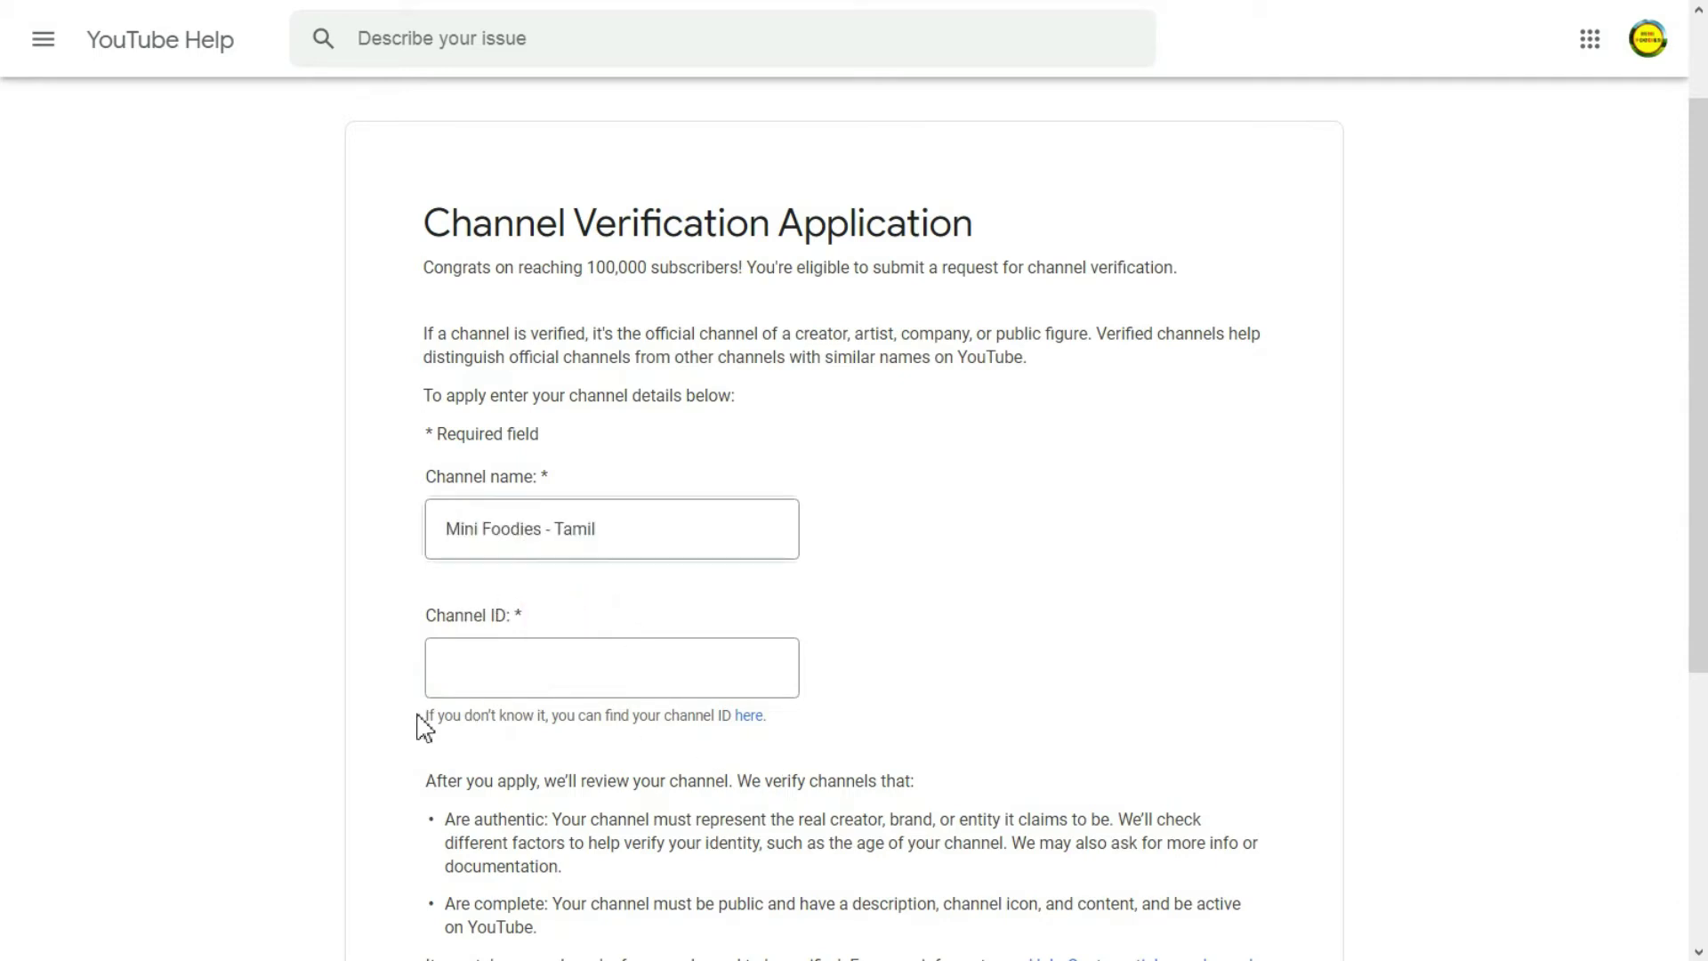
Open the YouTube advanced settings linked beneath the channel ID field and copy the channel ID
left_click_drag(420, 713, 702, 752)
left_click(709, 741)
left_click(687, 715)
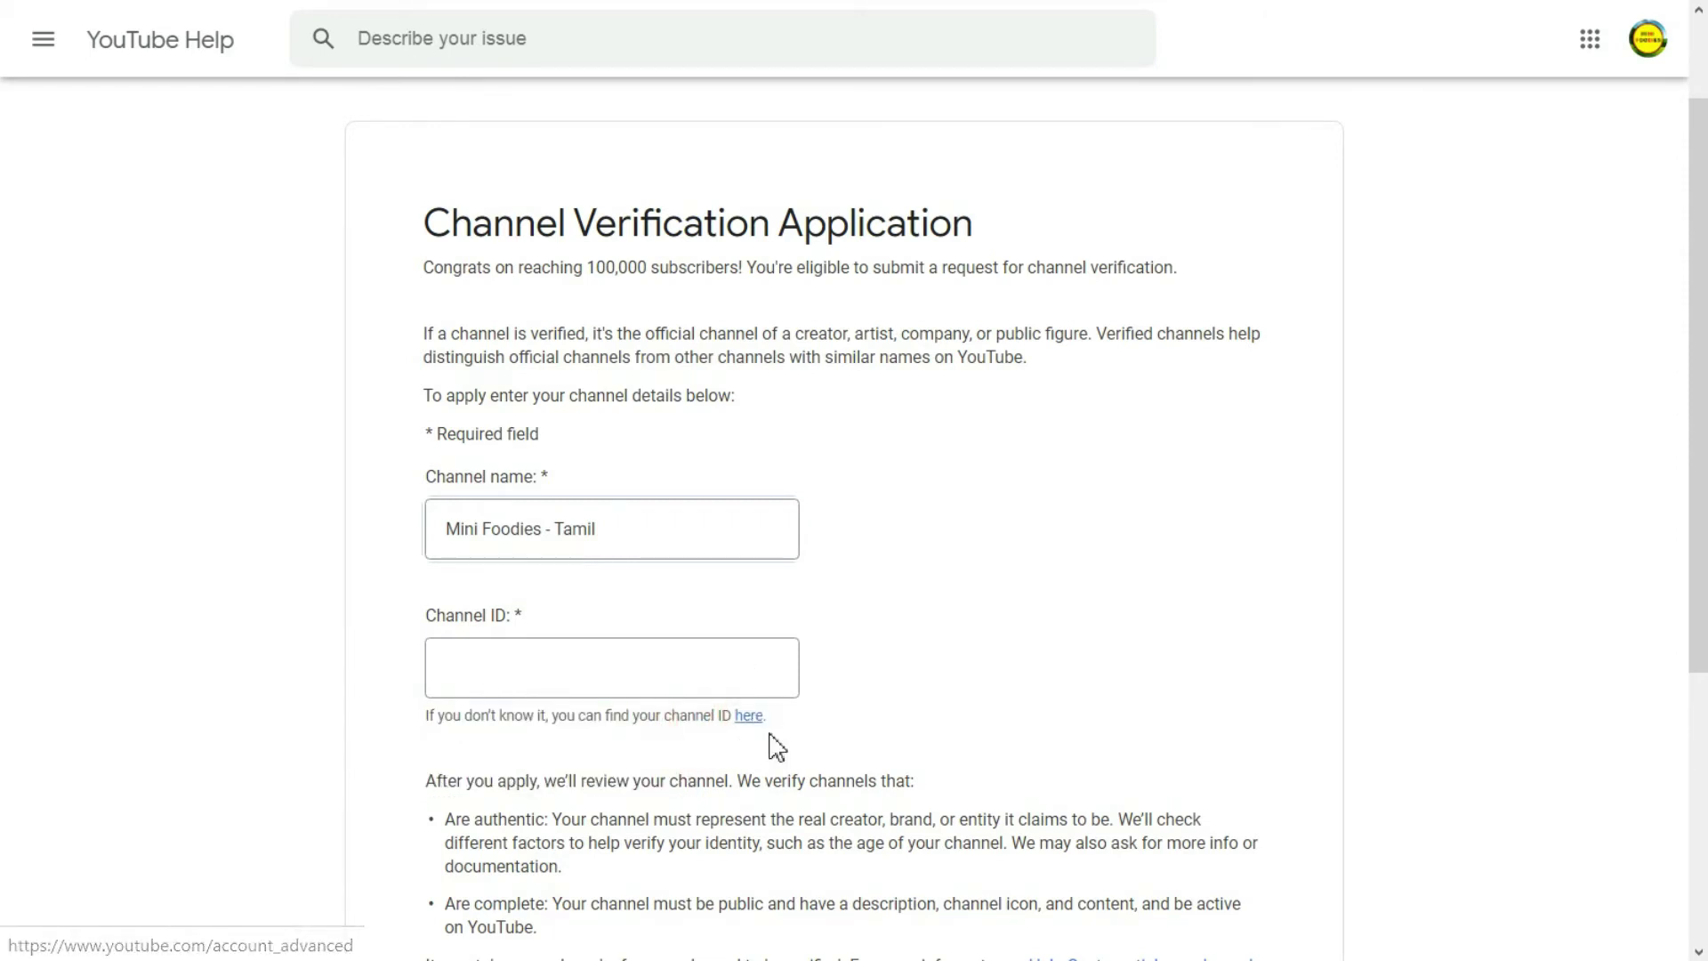
left_click(748, 717)
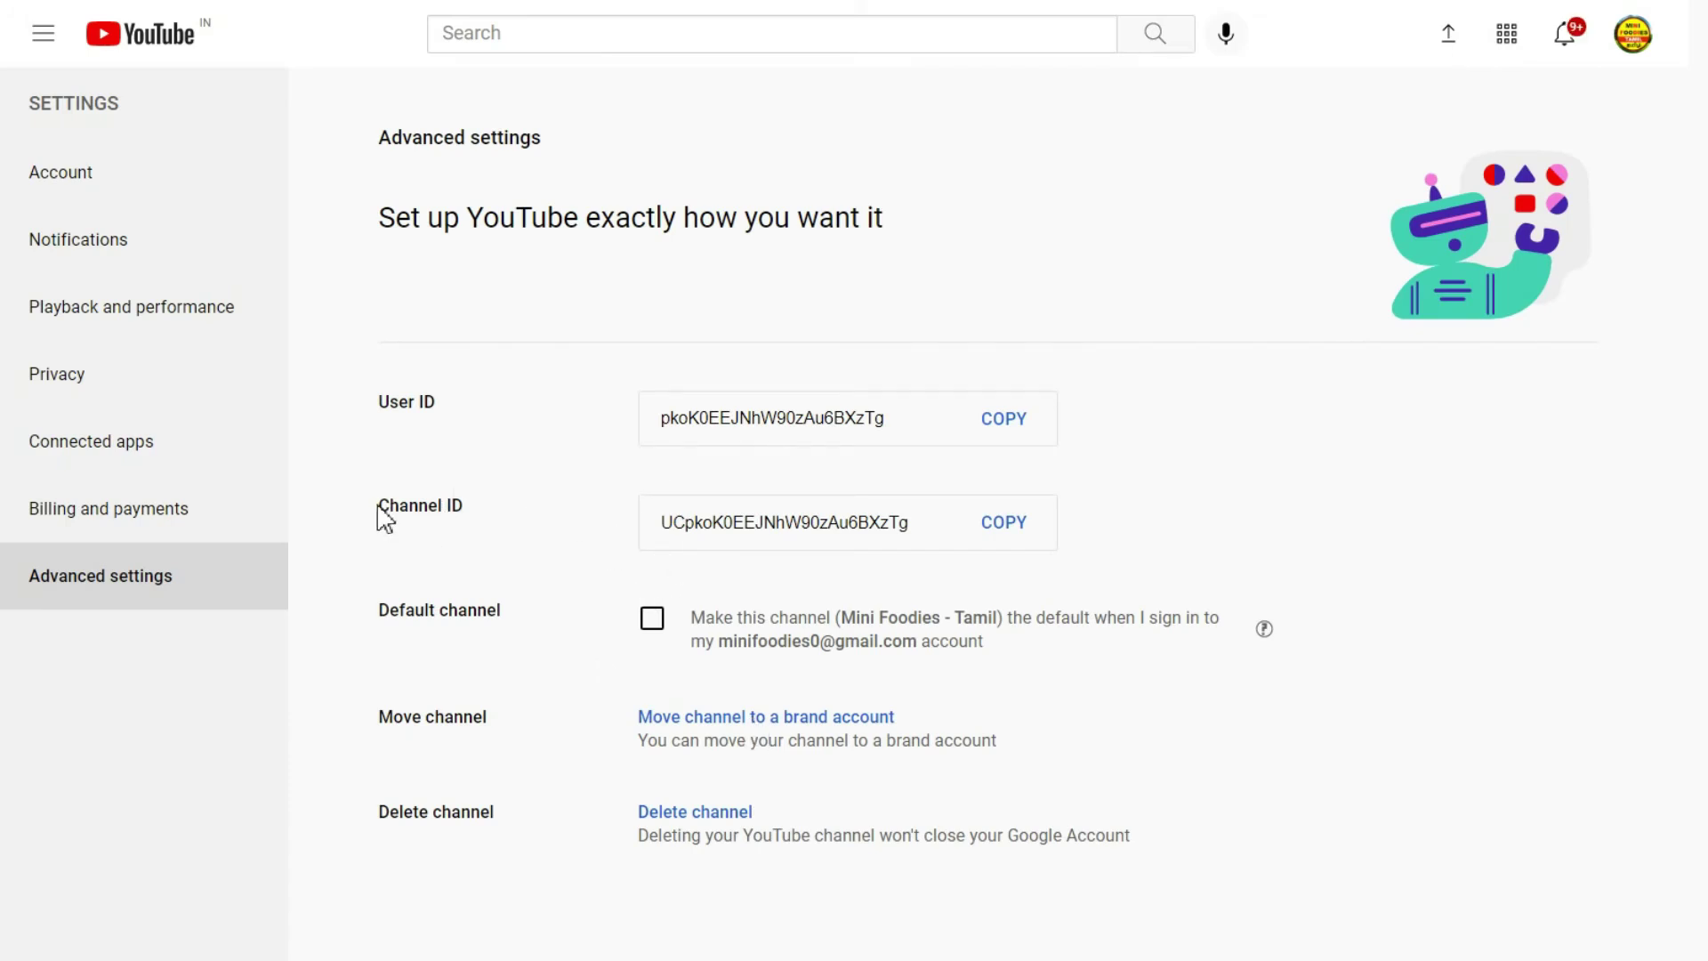
left_click_drag(377, 507, 489, 509)
left_click(489, 505)
left_click(1005, 525)
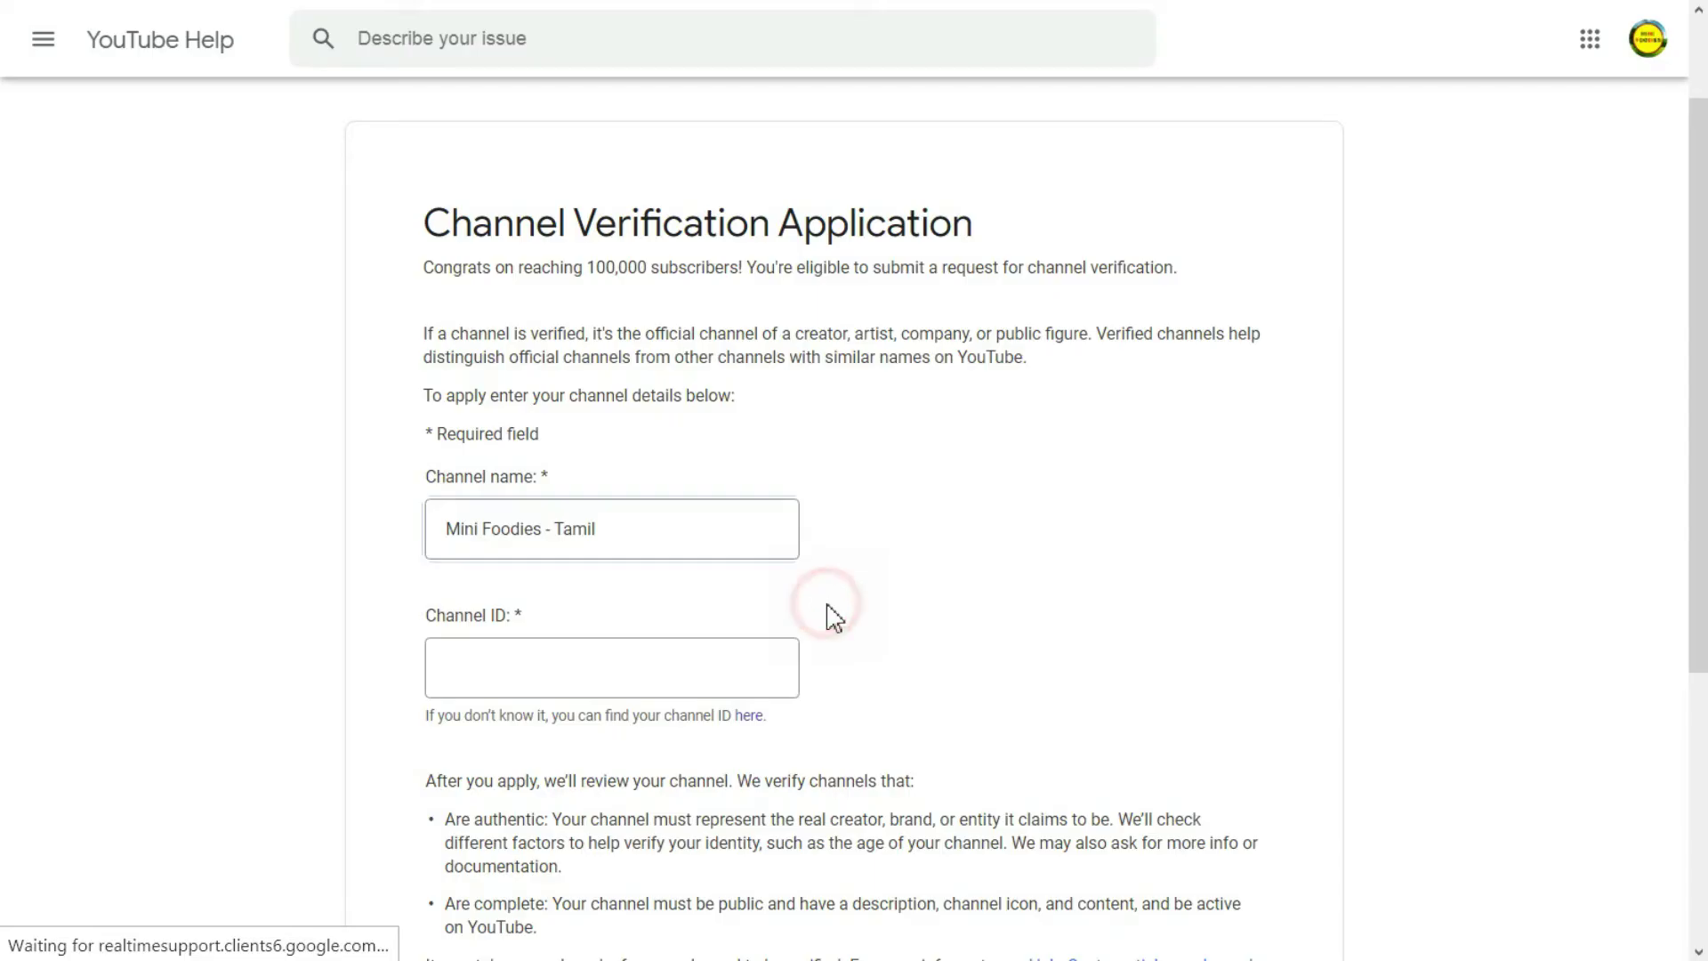
Paste the copied channel ID into the Channel Verification Application and submit the form
left_click(535, 668)
key("ctrl+v")
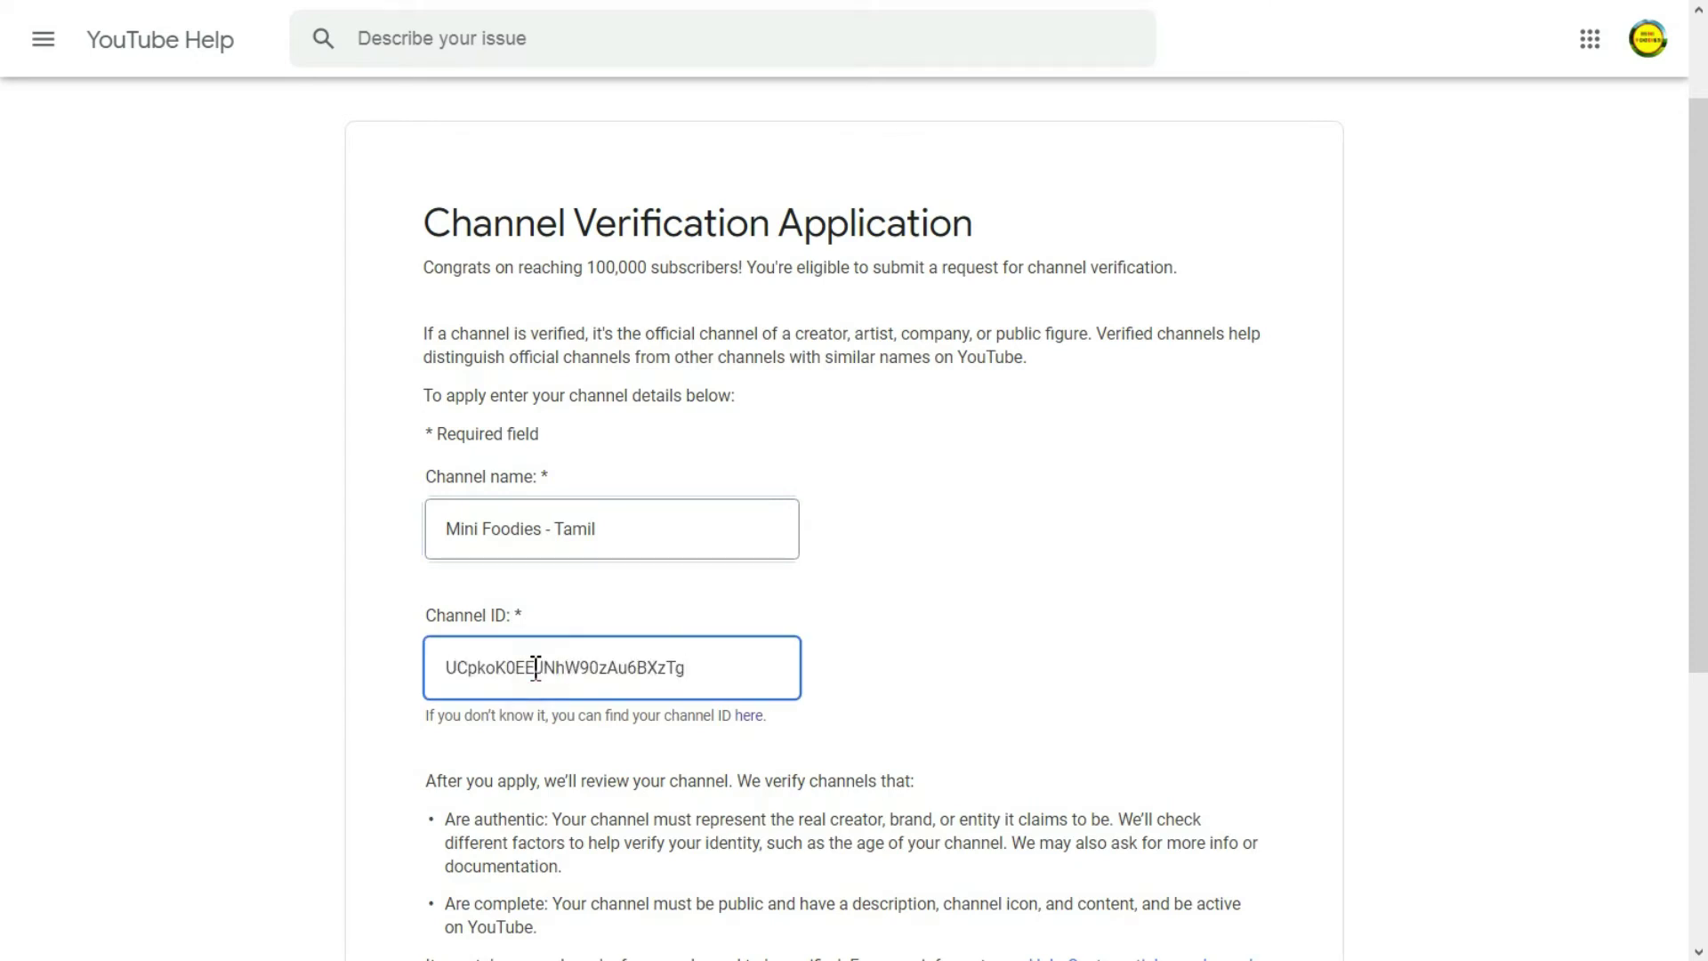
left_click(576, 730)
left_click(644, 775)
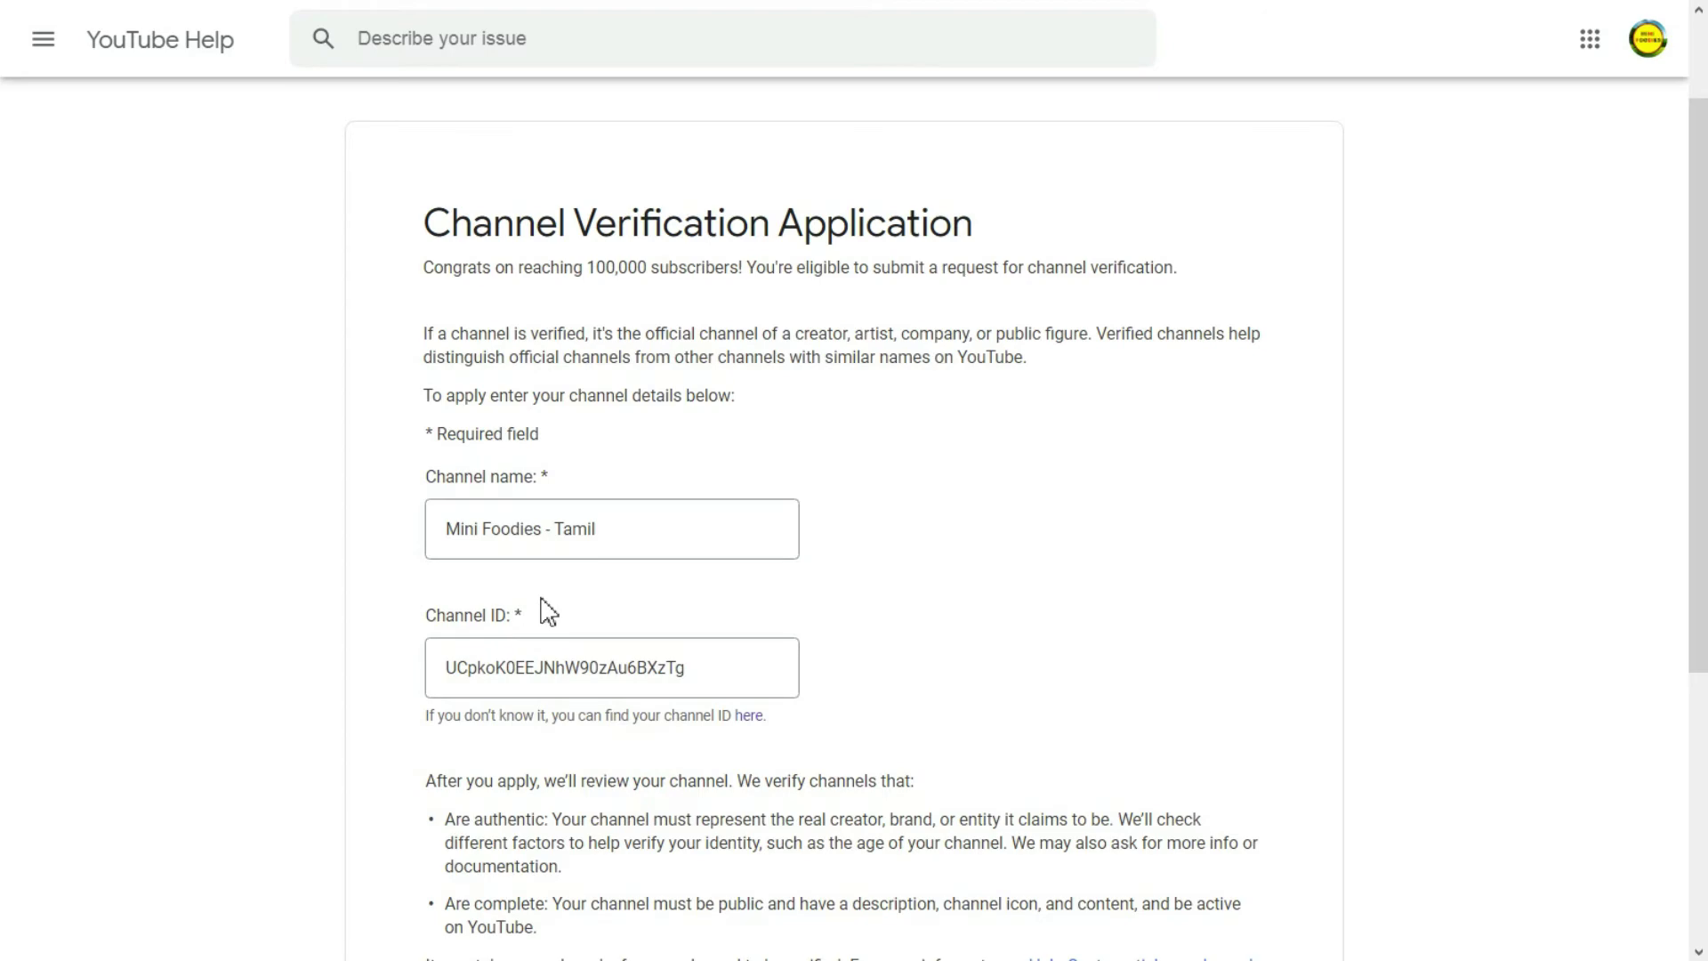
scroll(548, 612, "down", 5)
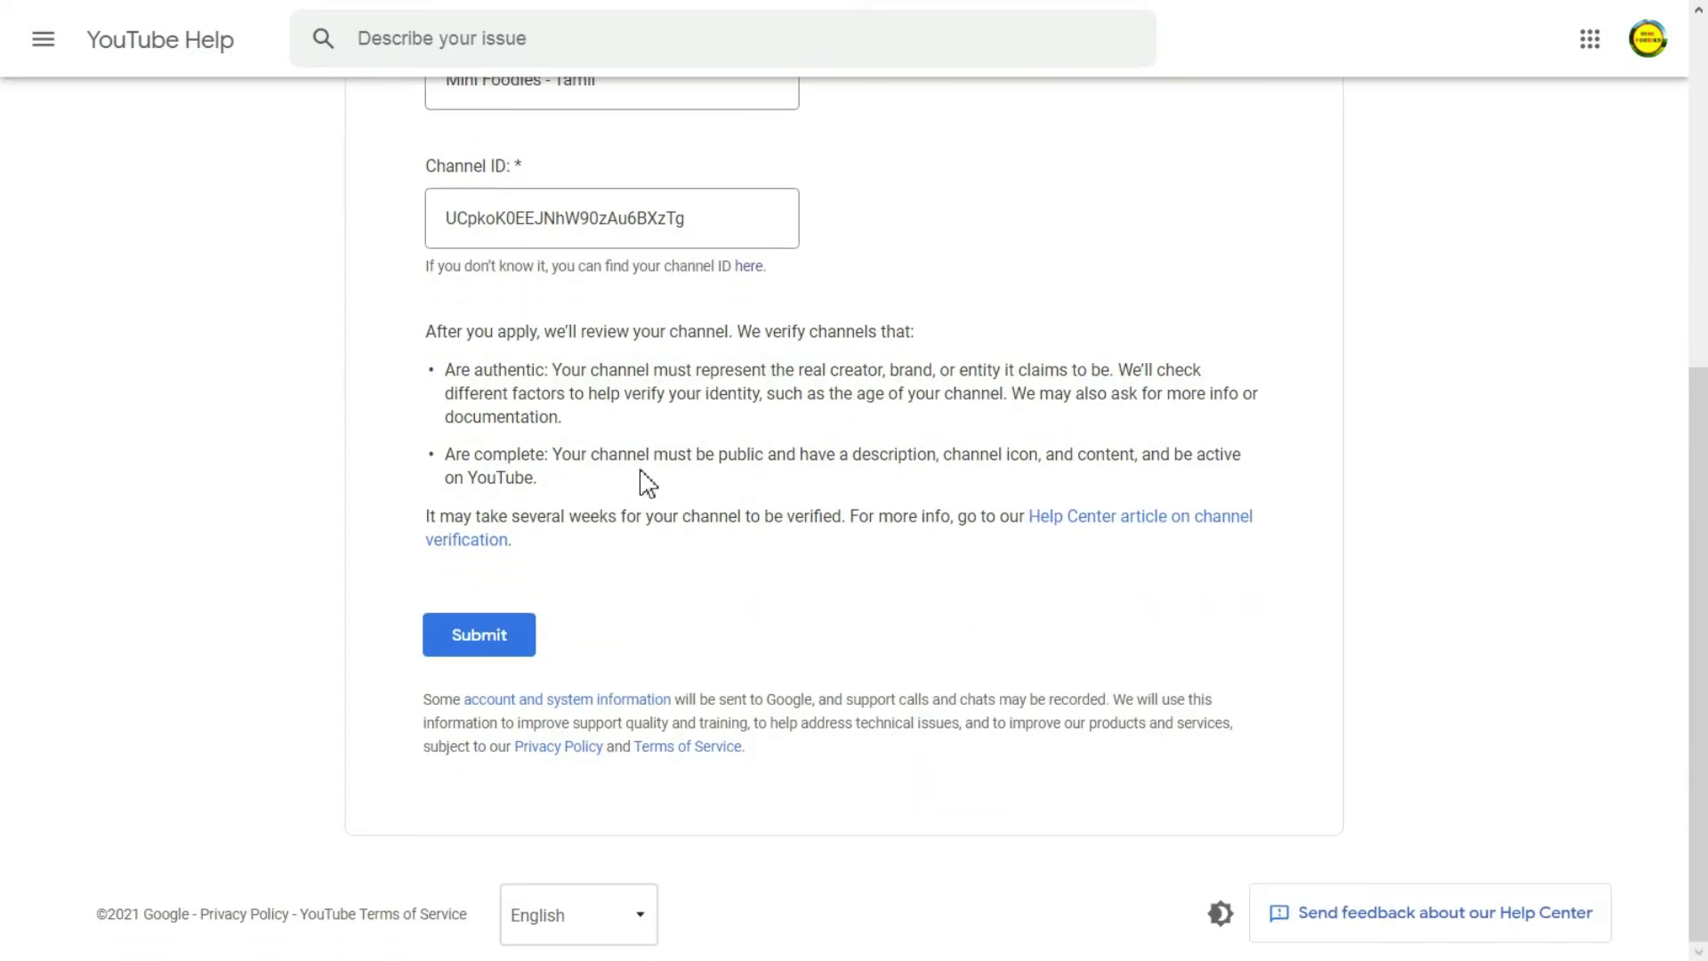
left_click(469, 644)
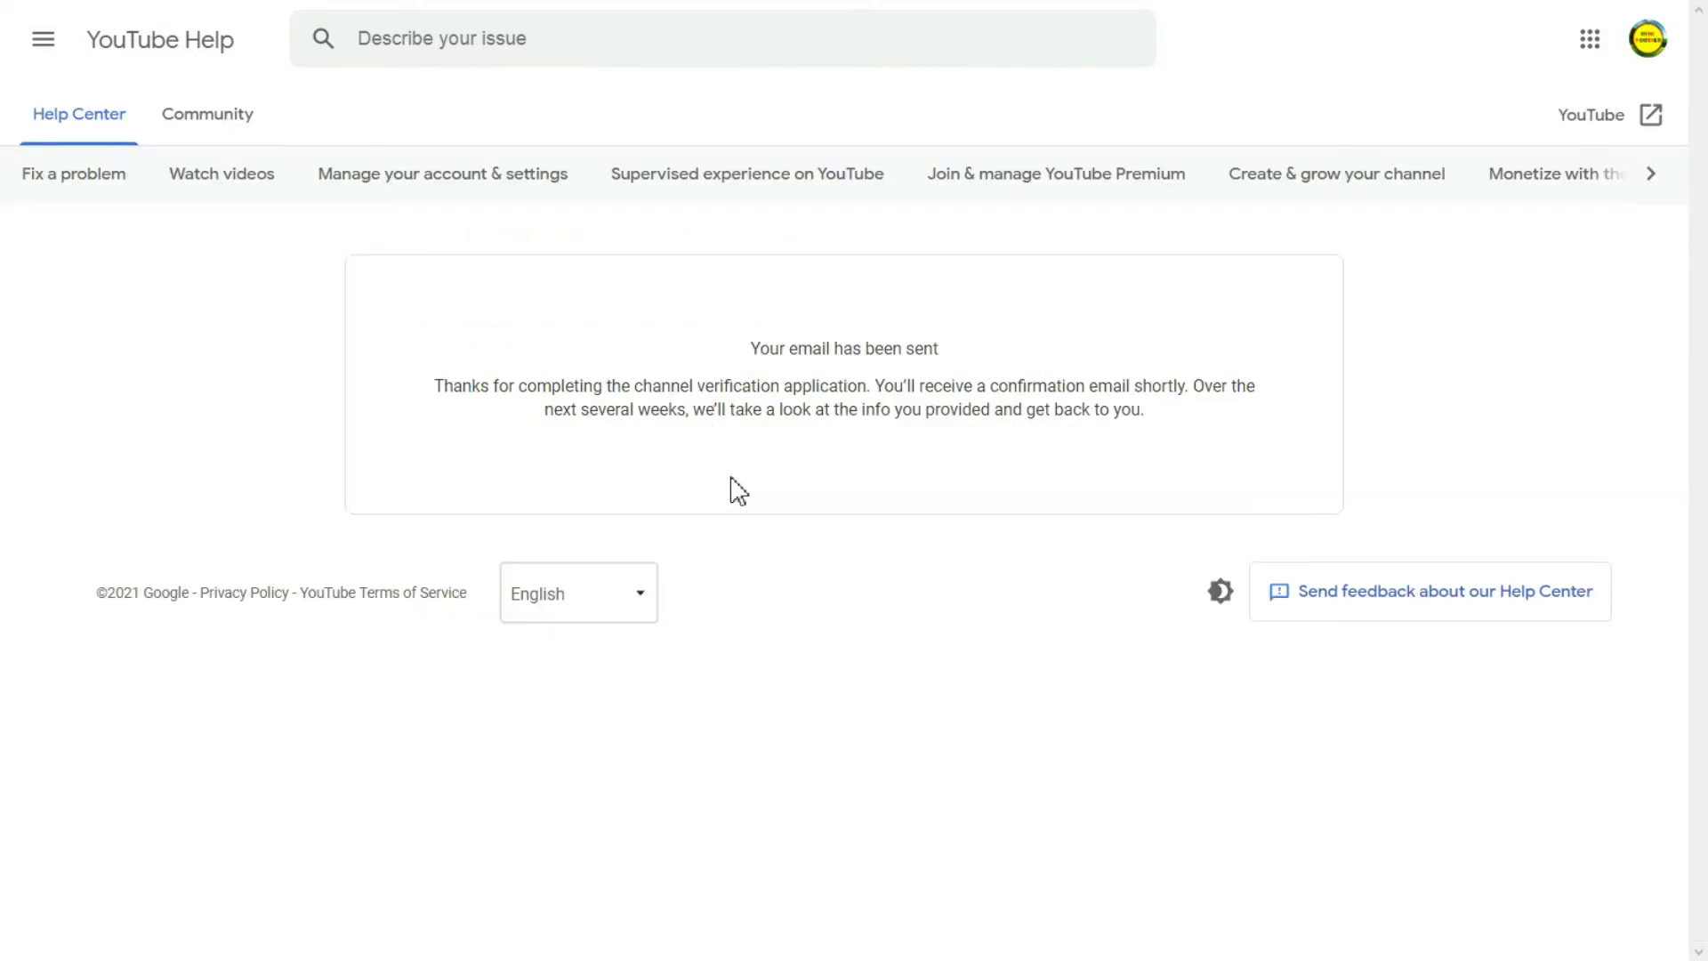
Read the message shown after submission about the confirmation email and the review period
left_click_drag(757, 345, 952, 347)
left_click(950, 345)
left_click_drag(439, 385, 1189, 389)
left_click(1199, 386)
double_click(1199, 386)
left_click(1201, 386)
left_click_drag(543, 411, 1148, 406)
left_click(1146, 405)
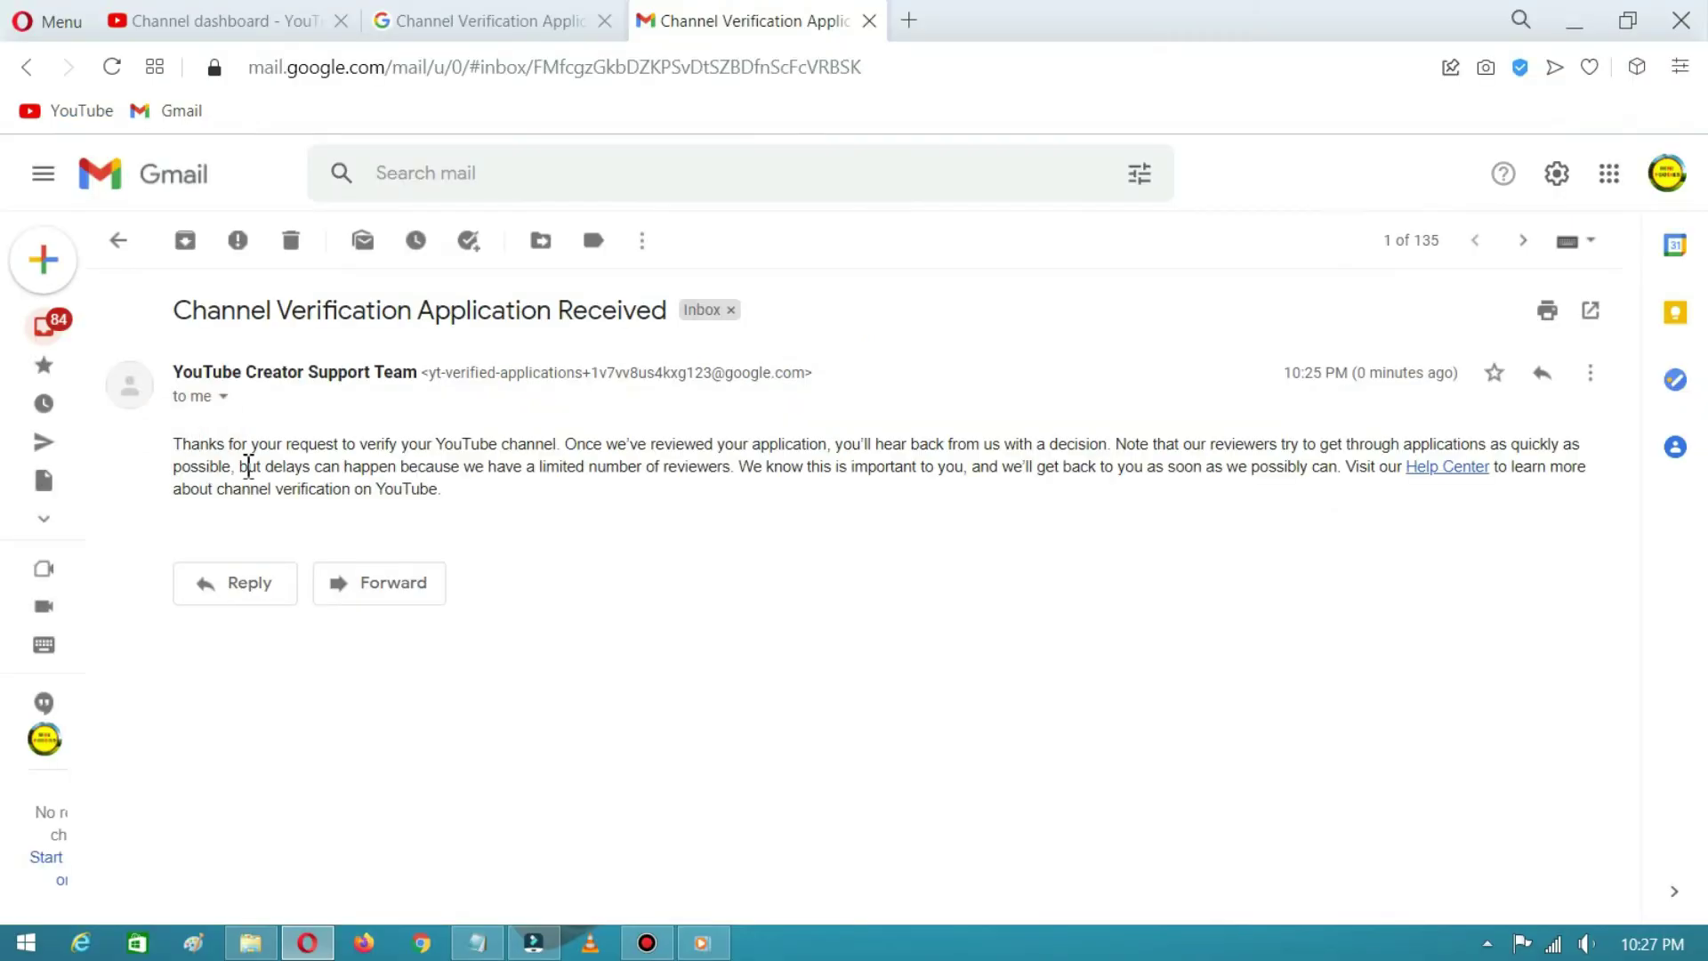
View Gmail in full screen and read the "Channel Verification Application Received" email, including its note on review delays
key("F11")
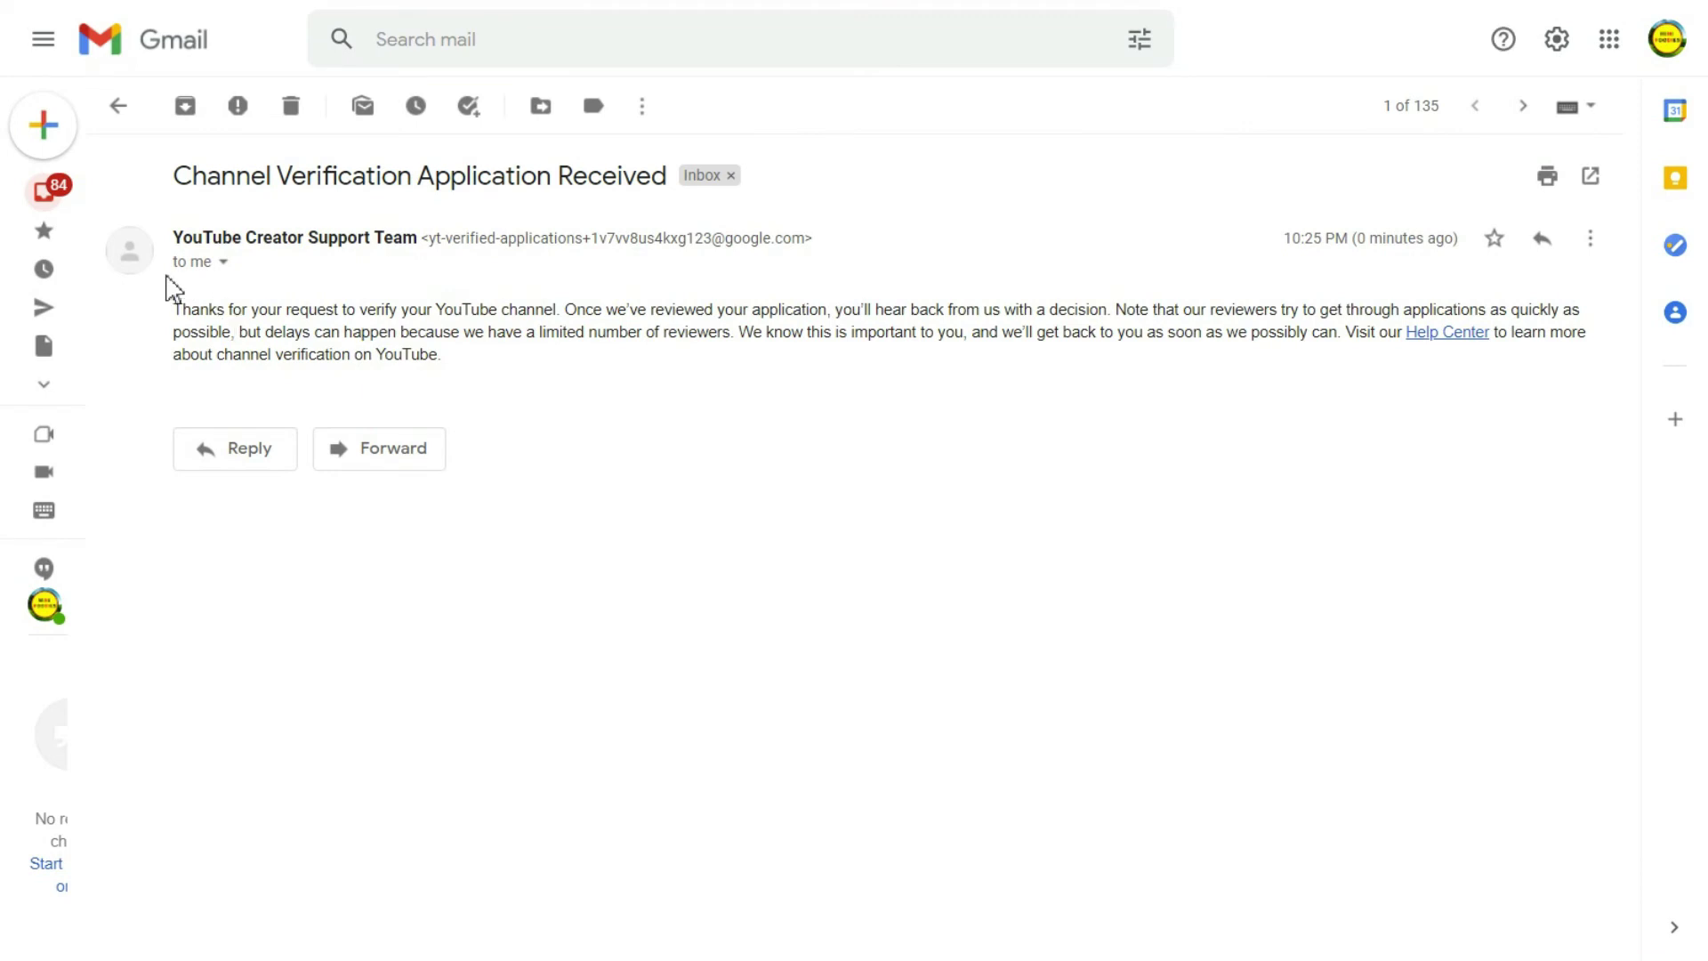
left_click_drag(182, 176, 658, 175)
left_click(670, 177)
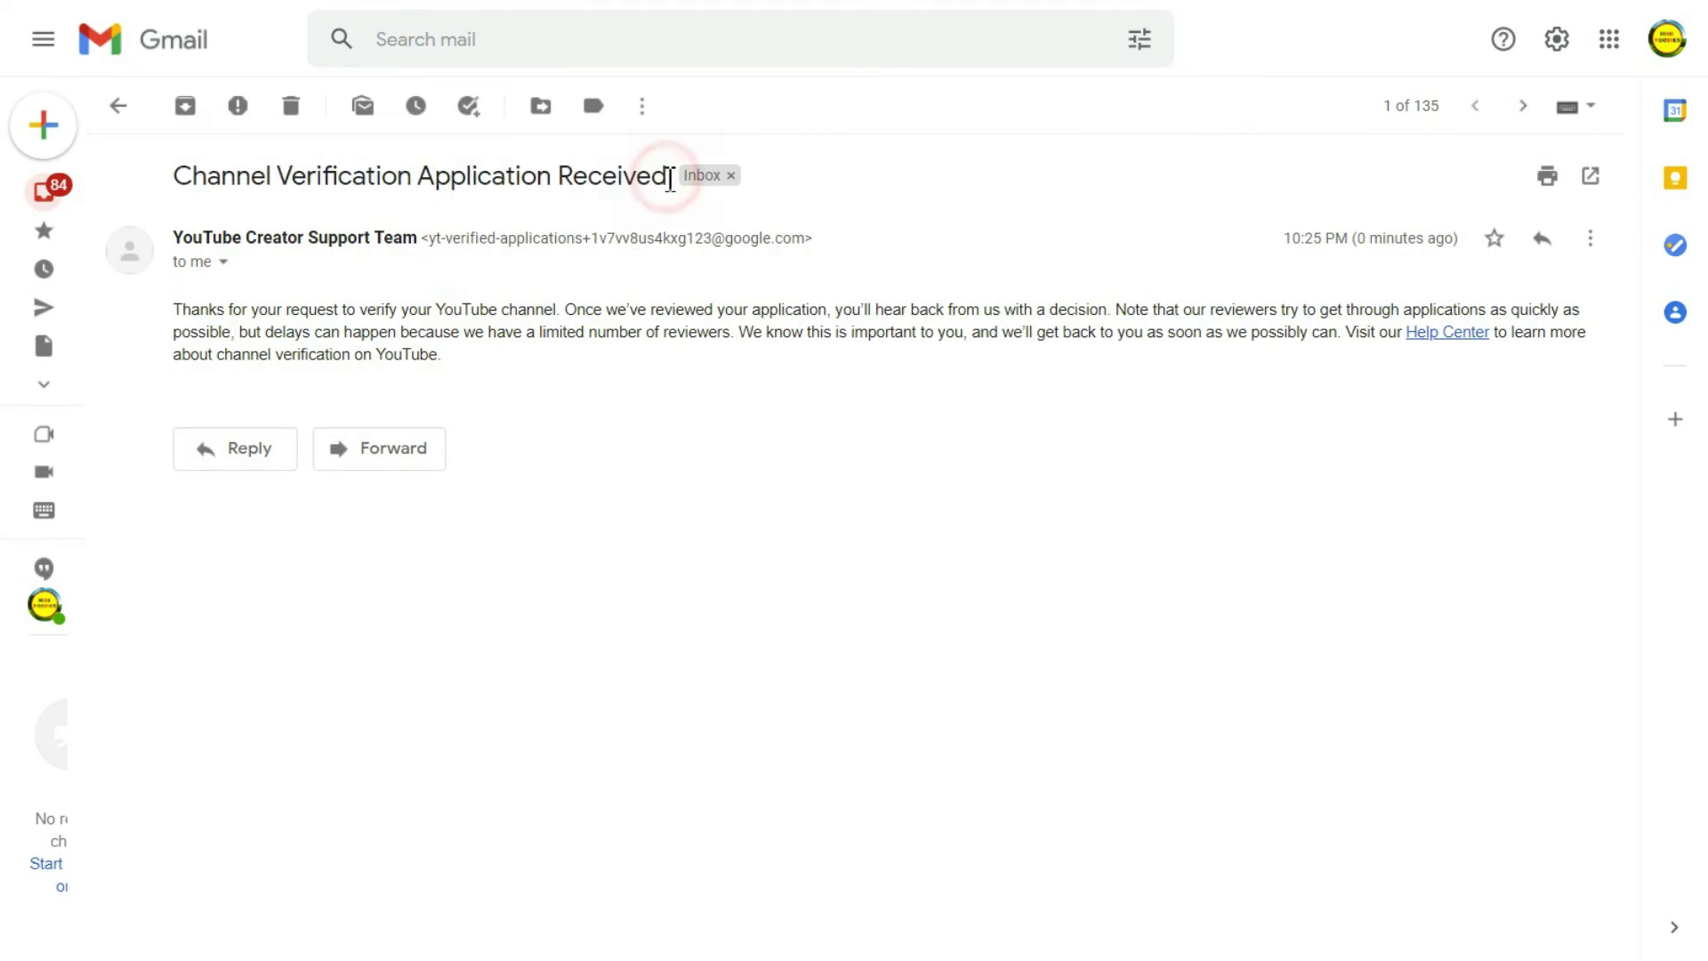
left_click_drag(180, 311, 1544, 303)
left_click(1089, 304)
left_click(1544, 303)
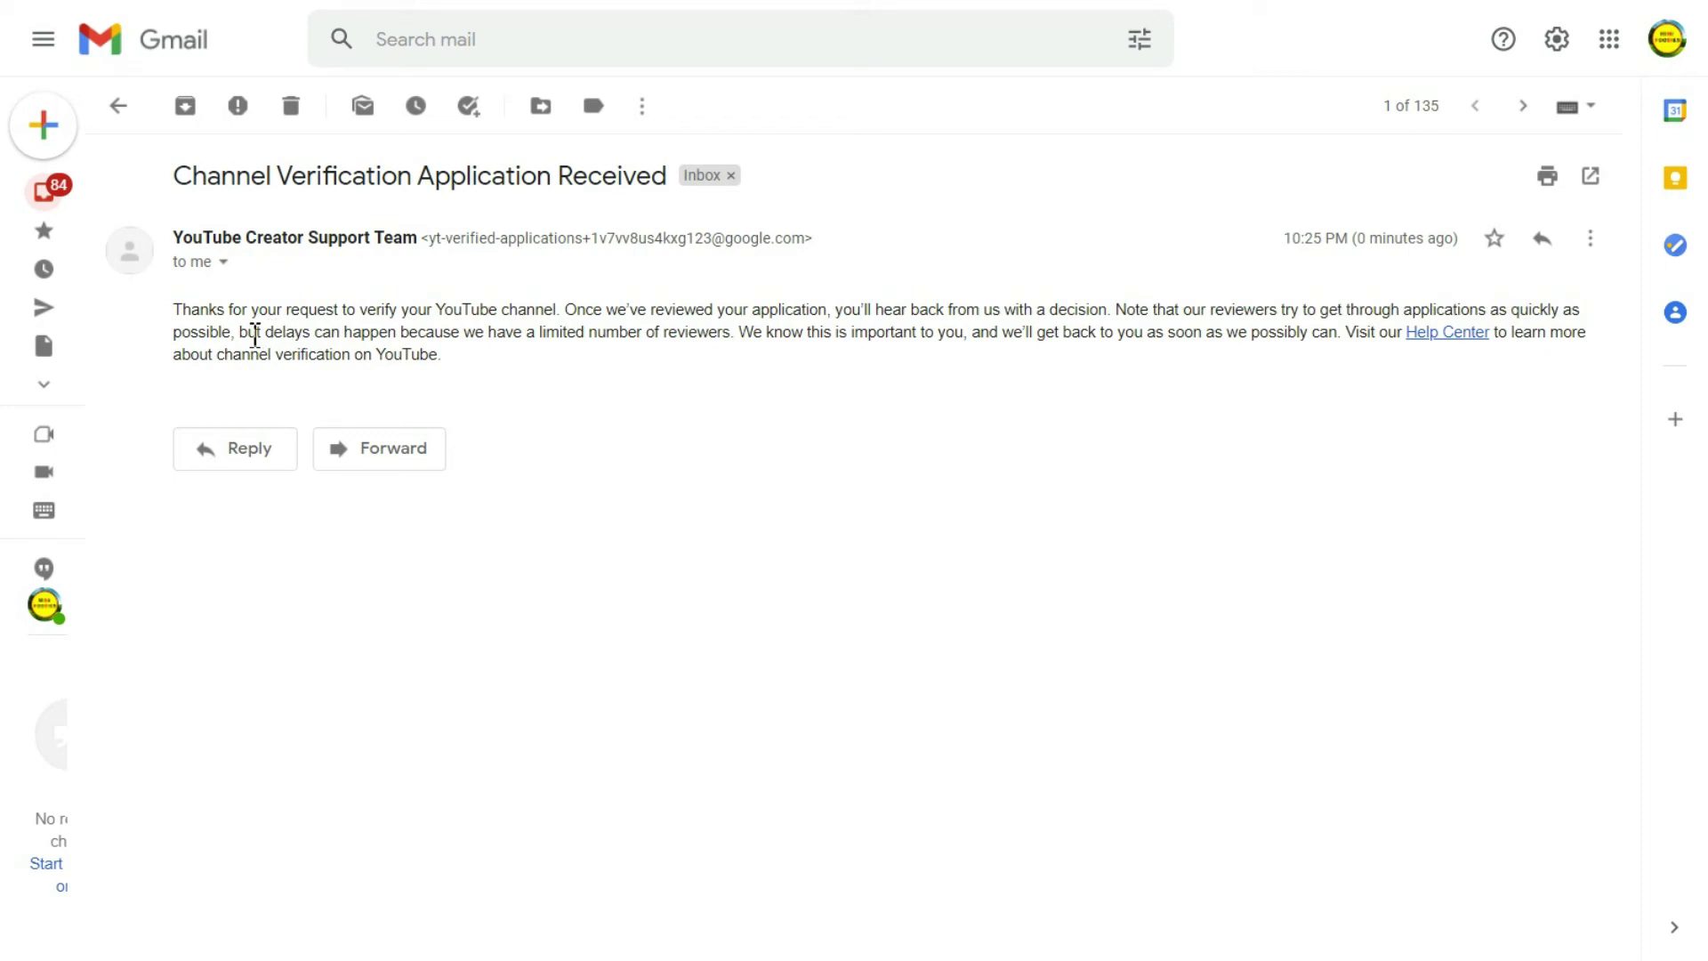
left_click_drag(247, 332, 1278, 342)
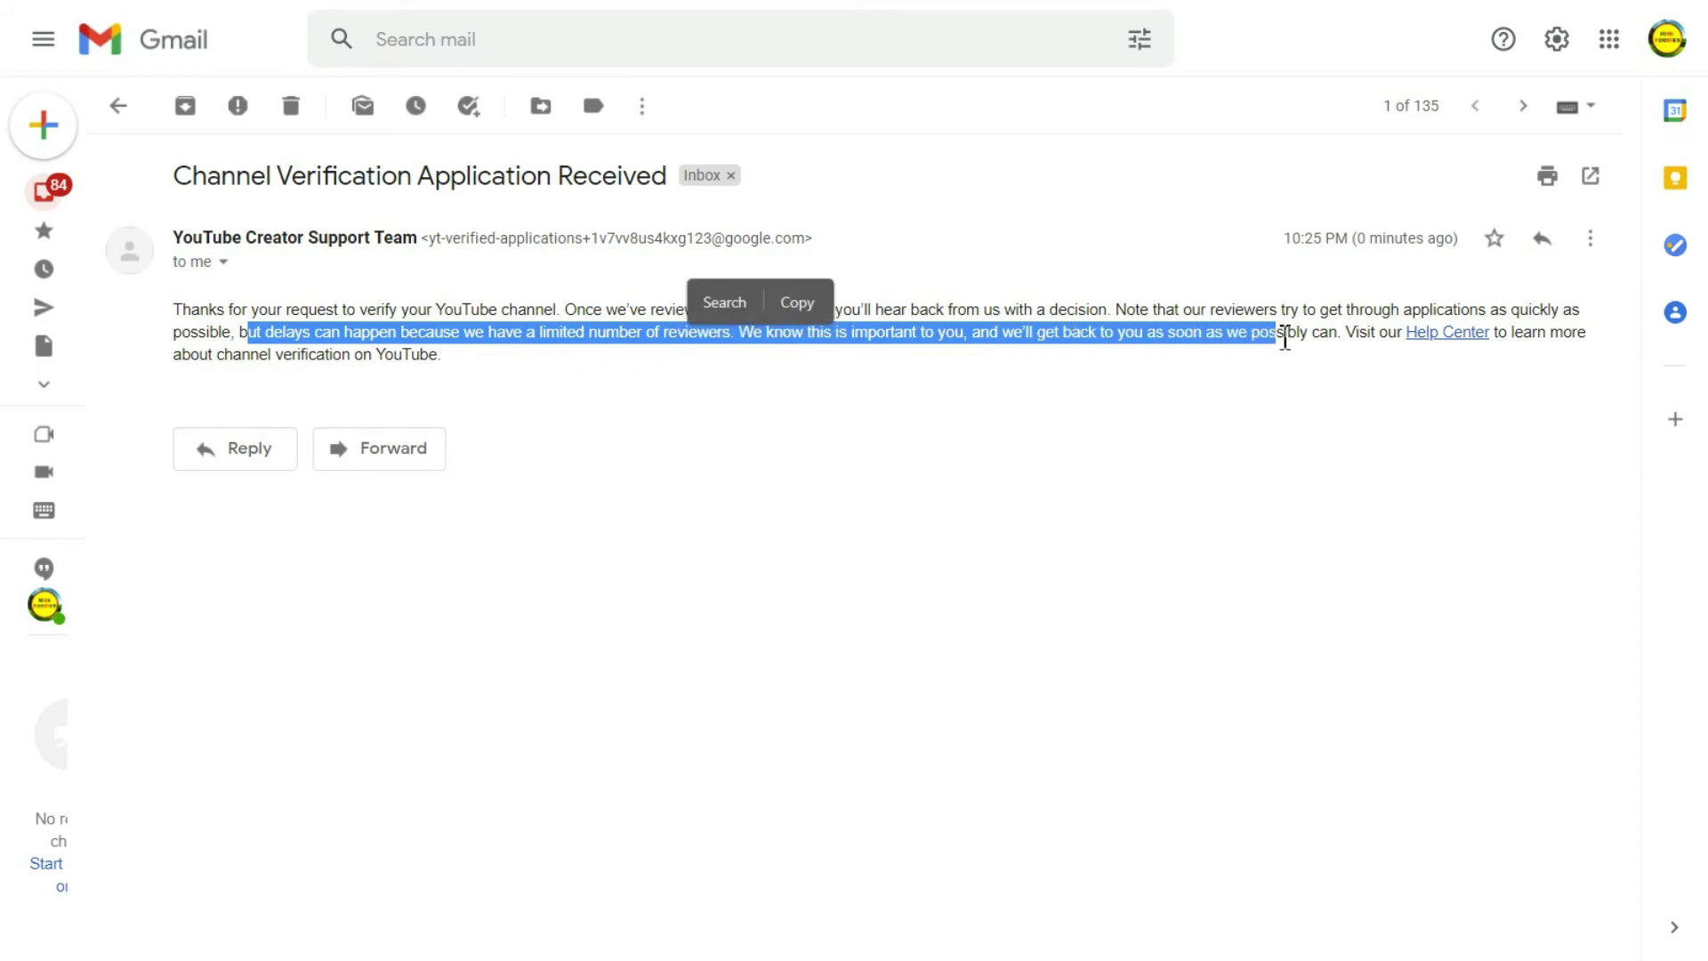
left_click(1284, 338)
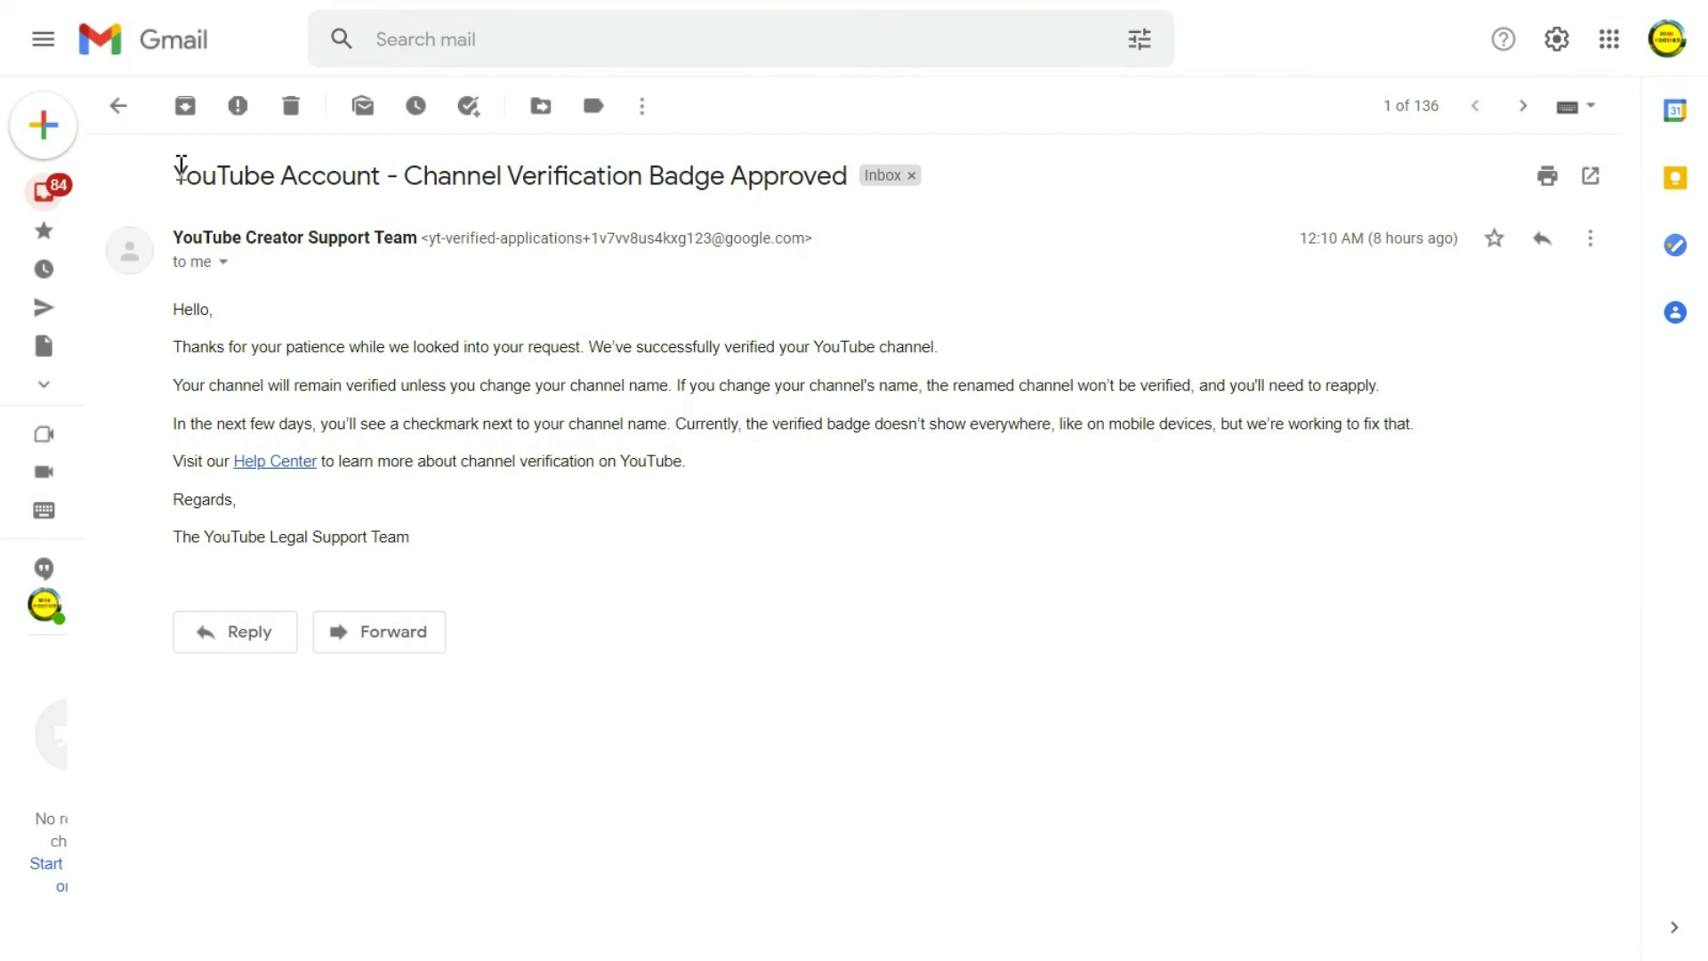
Read the subject and opening lines of the "Channel Verification Badge Approved" email and star the message
left_click_drag(175, 169, 789, 171)
left_click(789, 171)
left_click_drag(185, 345, 924, 345)
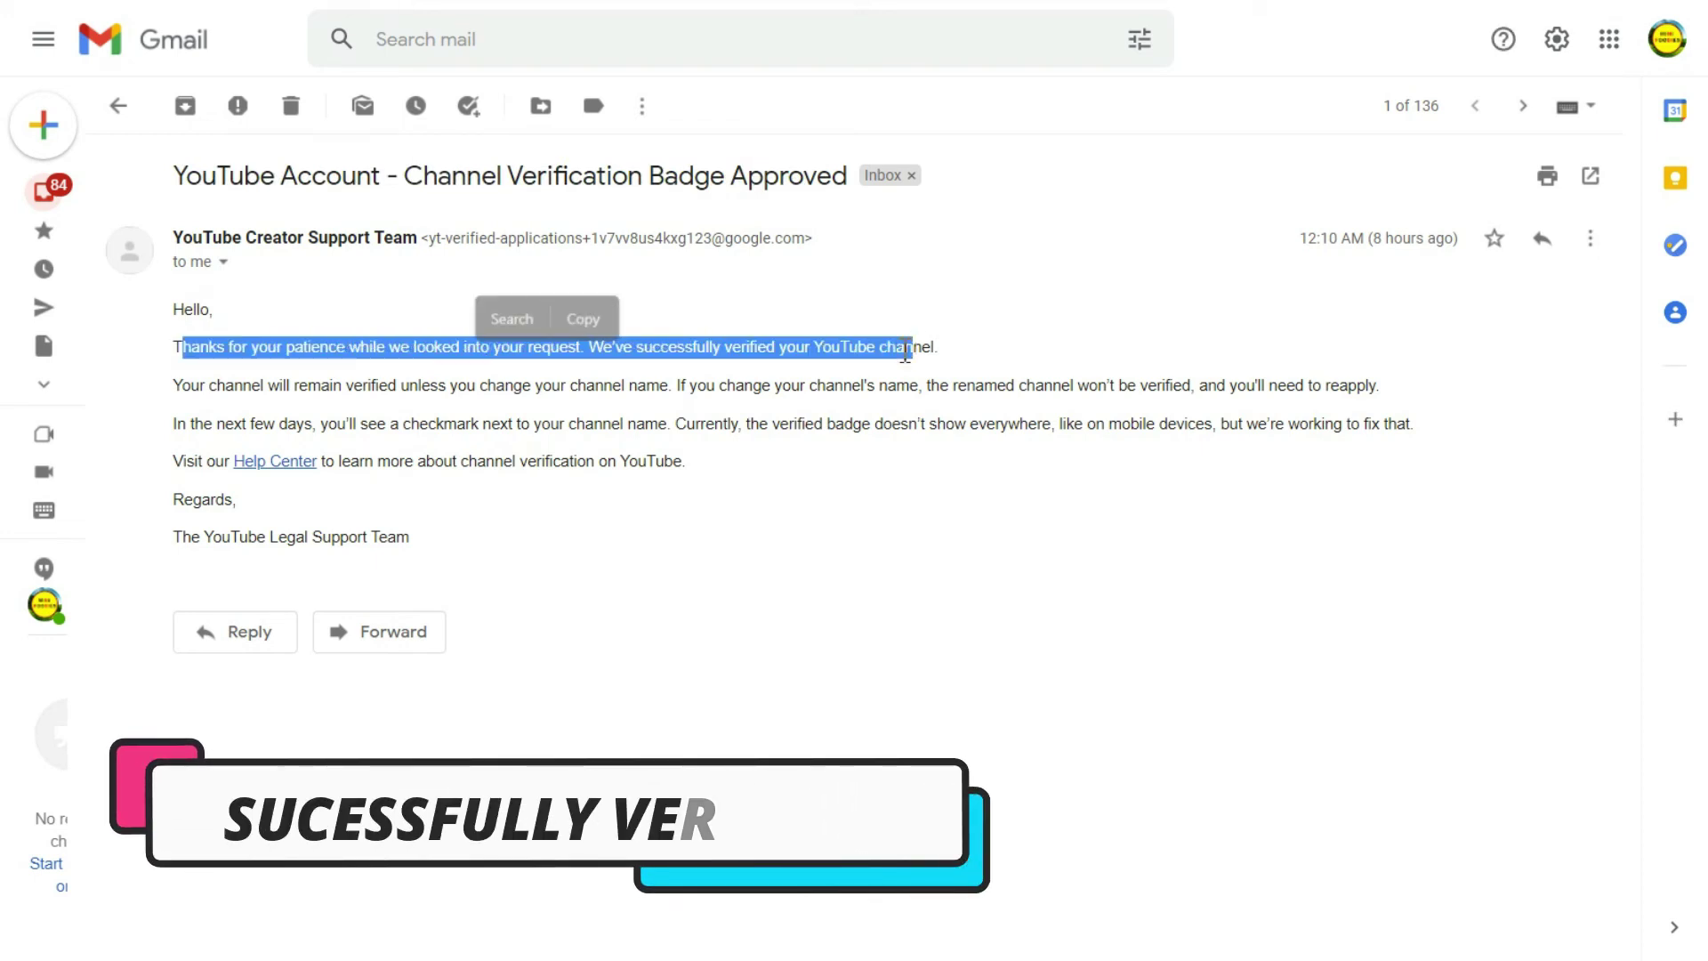
left_click(347, 411)
left_click_drag(173, 307, 520, 377)
key("s")
left_click(520, 379)
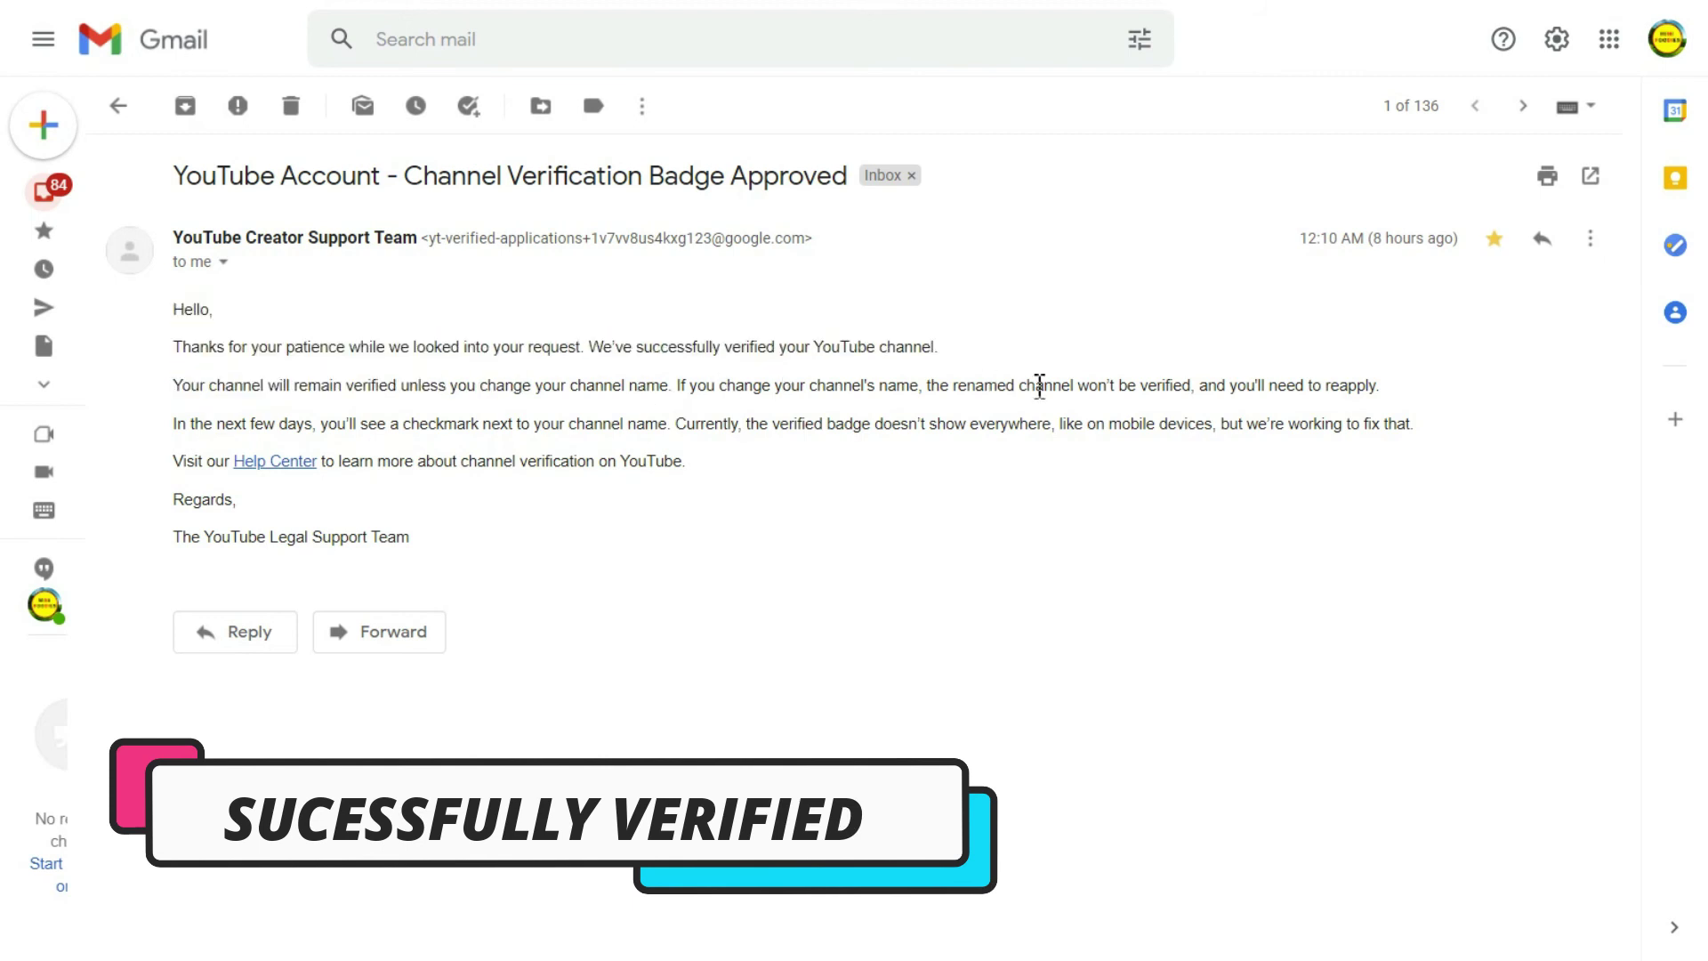